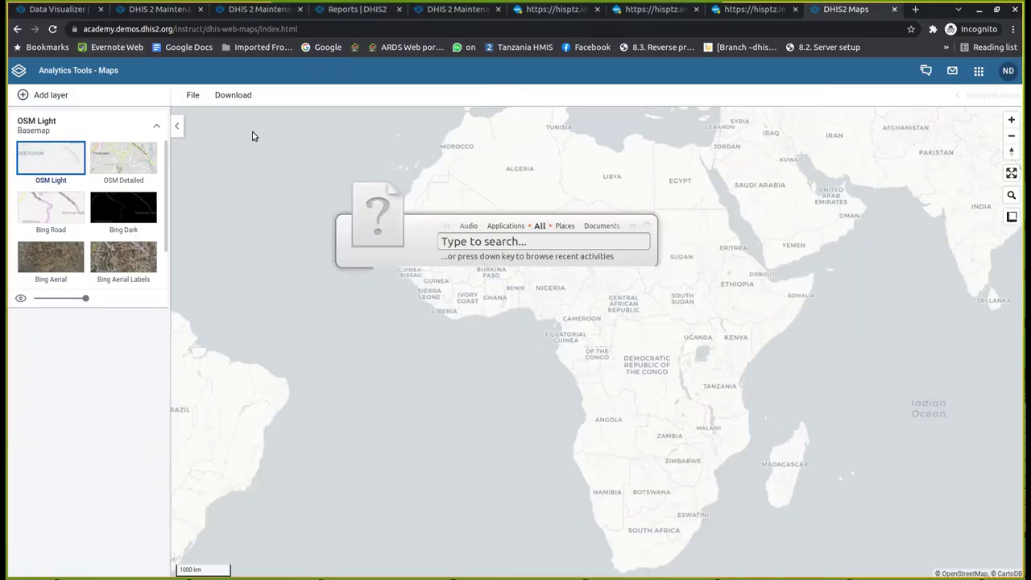
key("F5")
key("Escape")
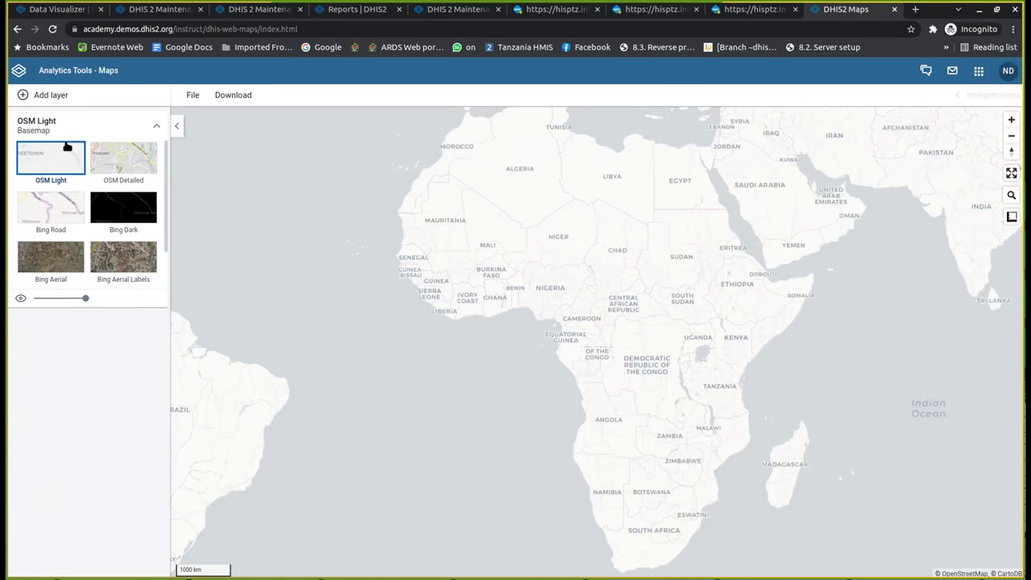
Start a new thematic layer with indicator group Immunization - coverages and indicator EPI - BCG coverage (%)
left_click(48, 95)
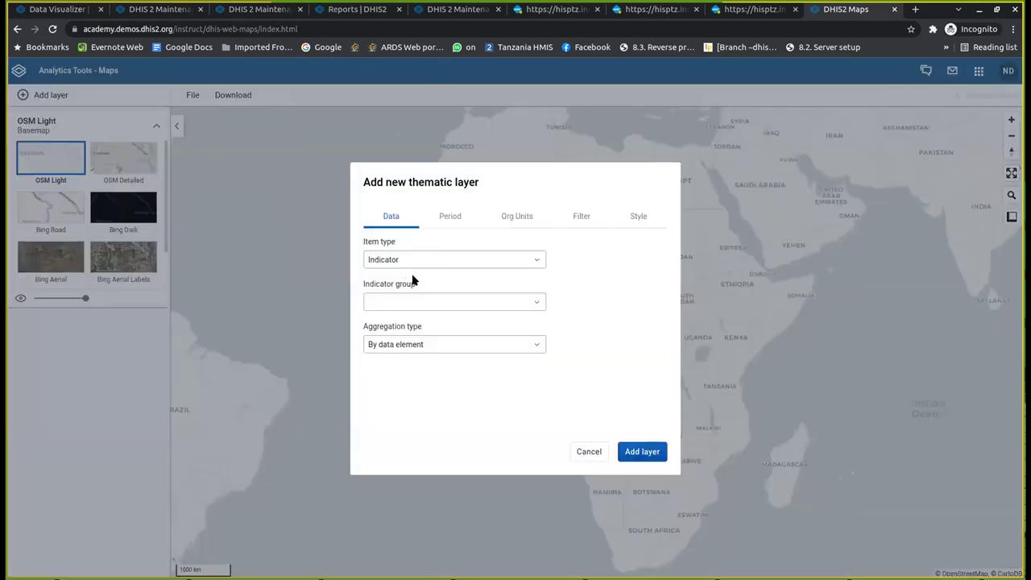
left_click(402, 302)
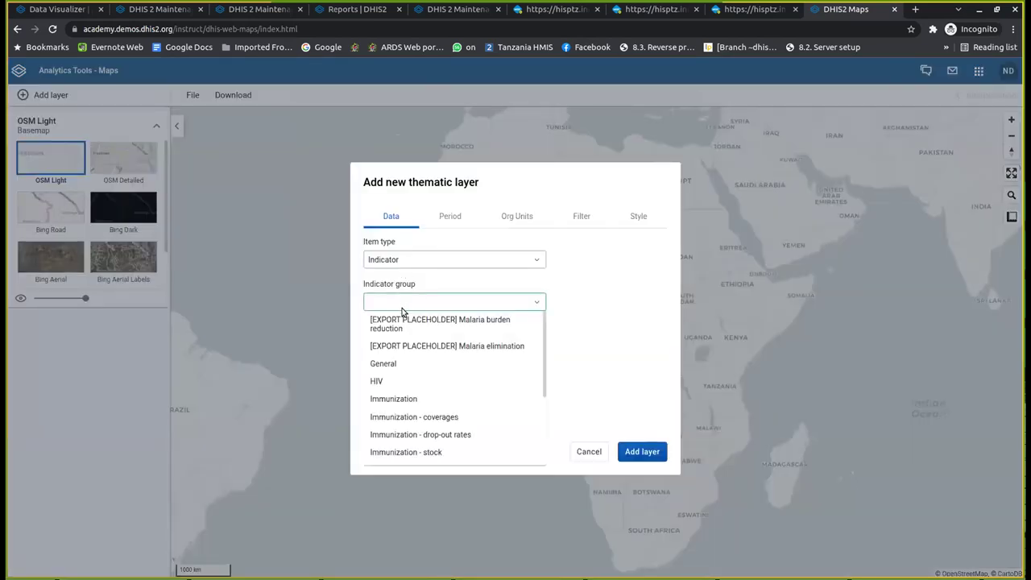
left_click(393, 417)
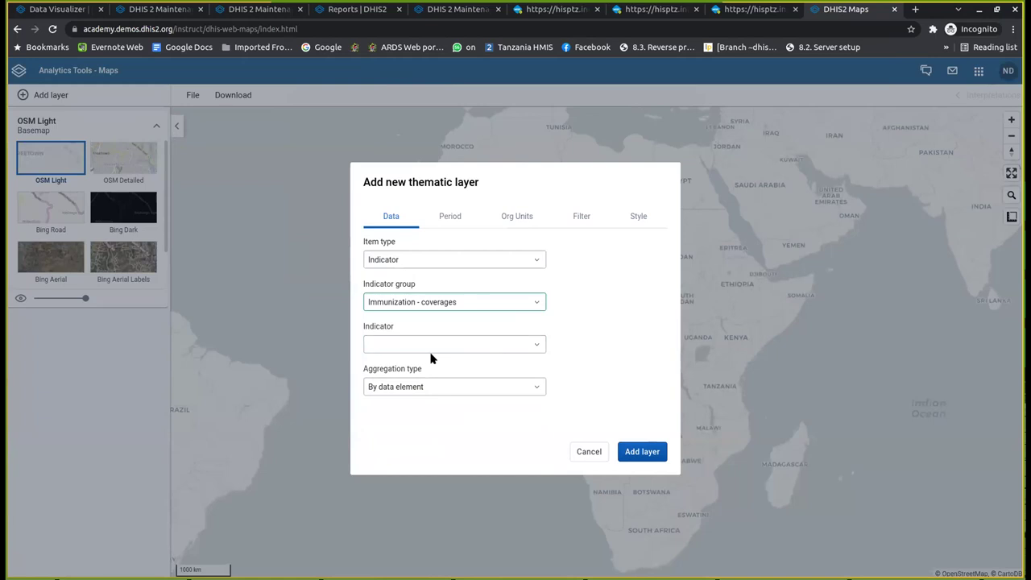
left_click(400, 345)
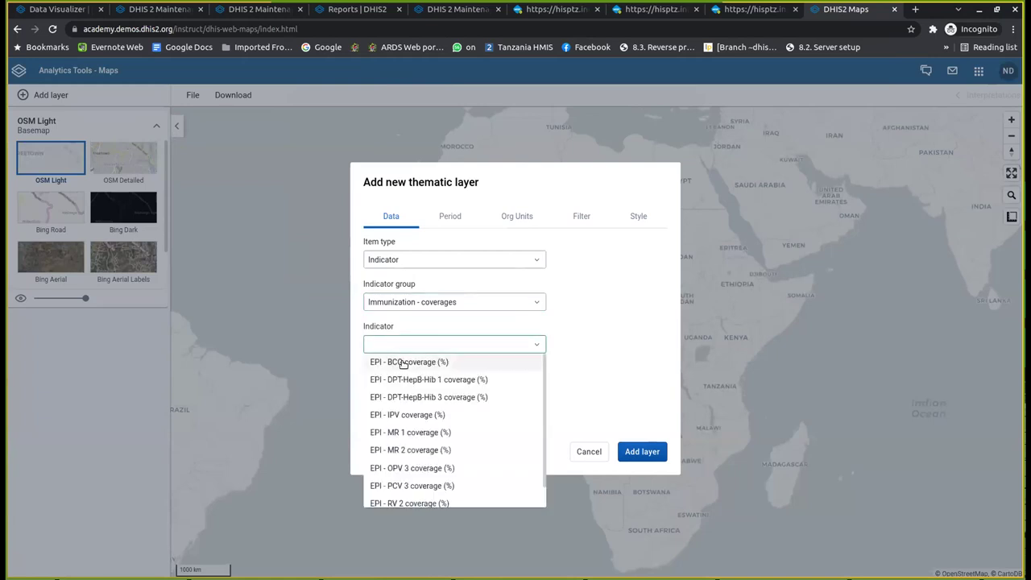
left_click(403, 361)
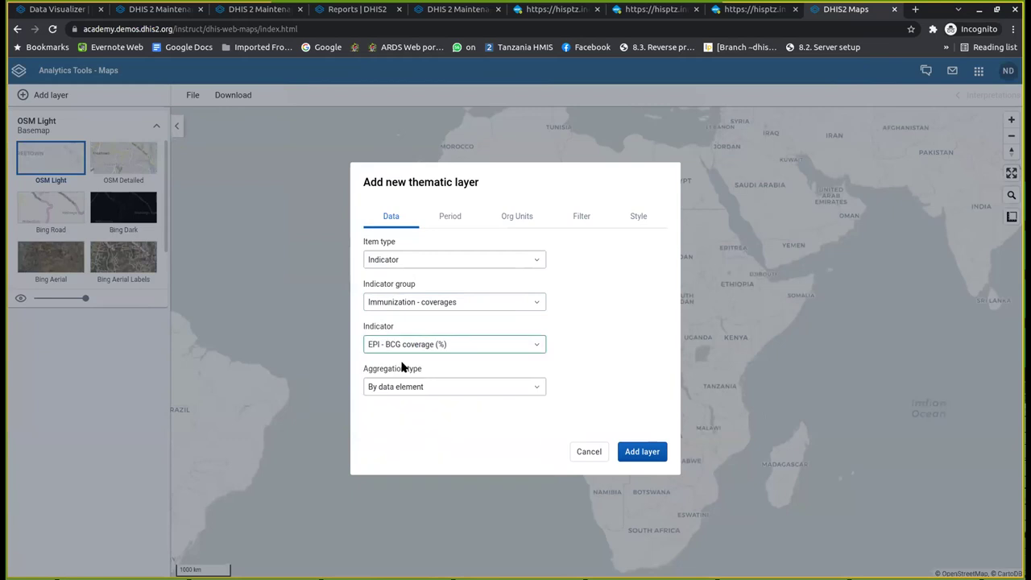
Keep the period at Last year, set the organisation units to District level within Trainingland, and add the layer
left_click(451, 217)
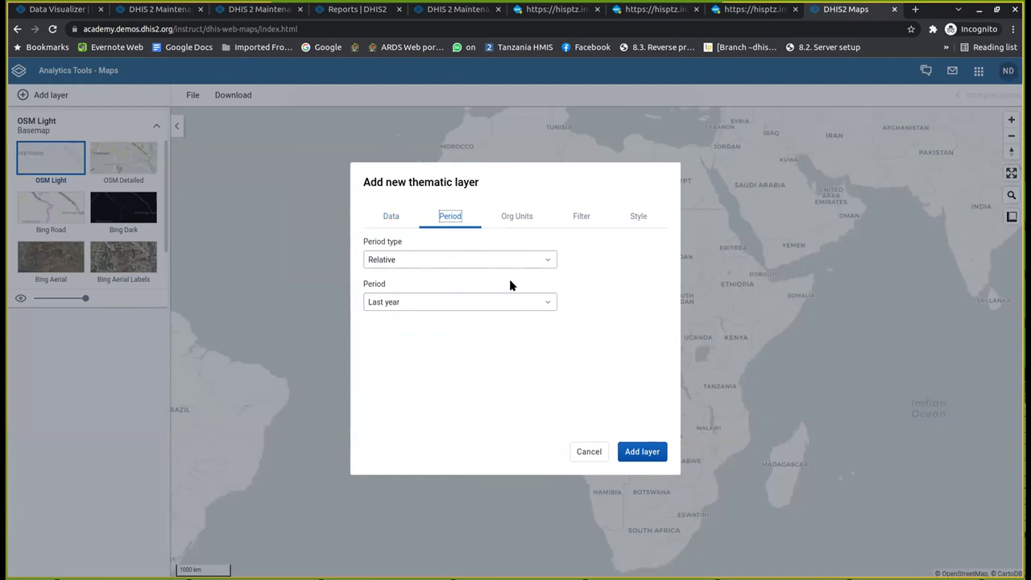
left_click(517, 217)
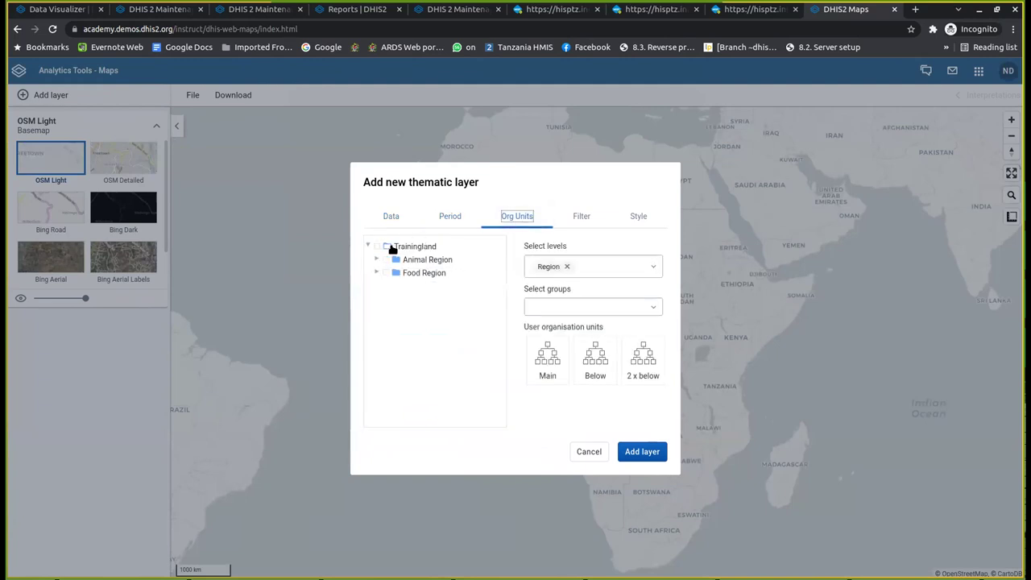
left_click(583, 266)
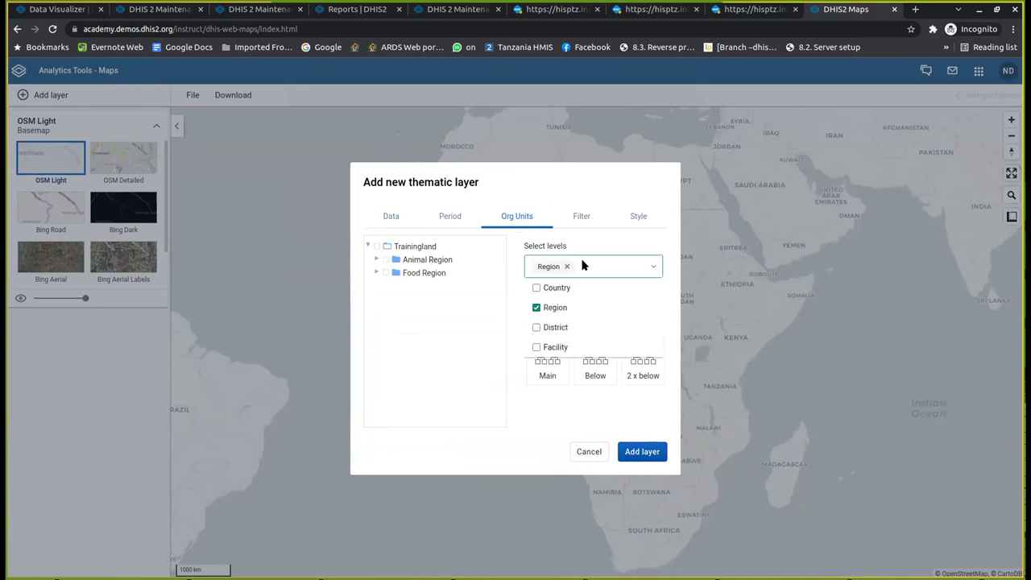
left_click(535, 328)
left_click(536, 307)
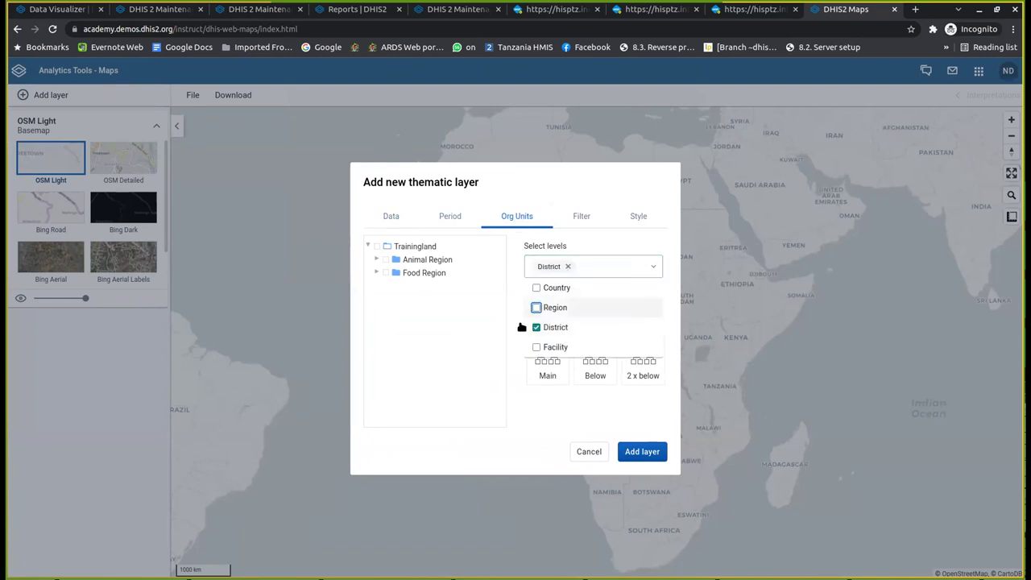
left_click(536, 403)
left_click(407, 247)
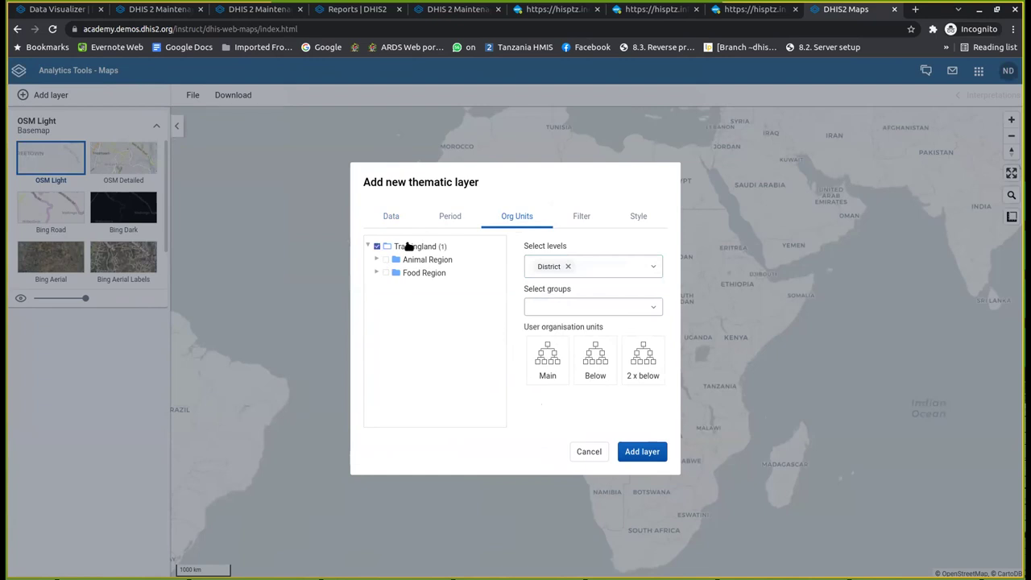
left_click(641, 452)
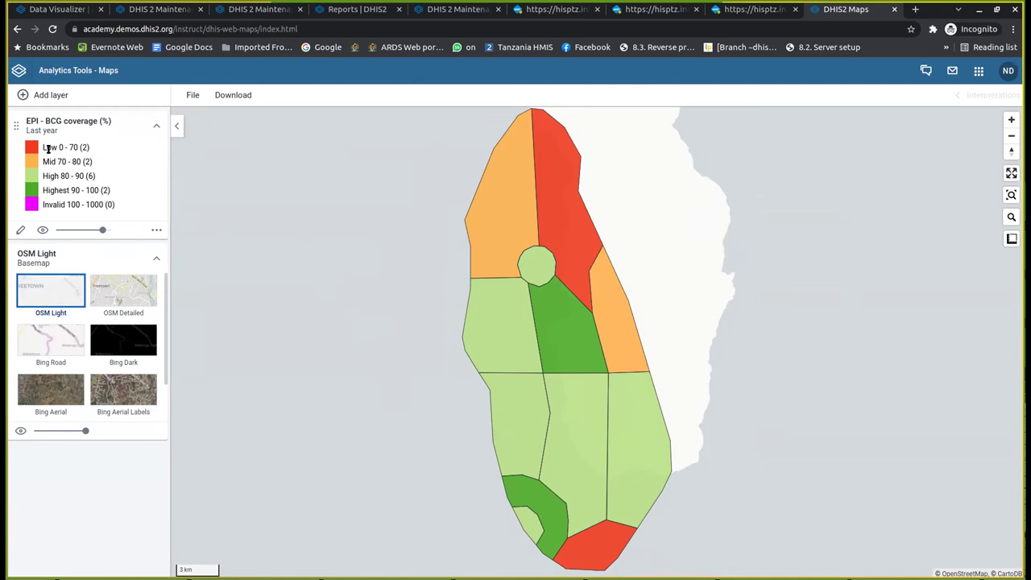
Examine the coverage layer's legend classes from Low to Highest and their value ranges
left_click_drag(59, 147, 80, 147)
left_click(81, 148)
double_click(88, 161)
left_click_drag(43, 175, 62, 175)
left_click_drag(43, 190, 57, 190)
Open the BCG coverage layer's style settings and review the automatic color palettes and the predefined legend sets
left_click(26, 228)
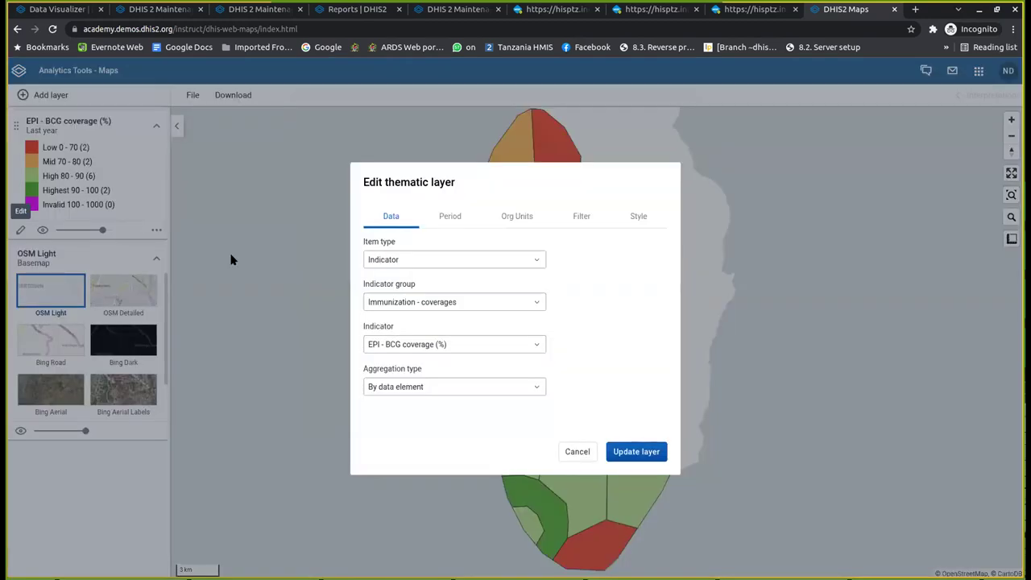
left_click(632, 219)
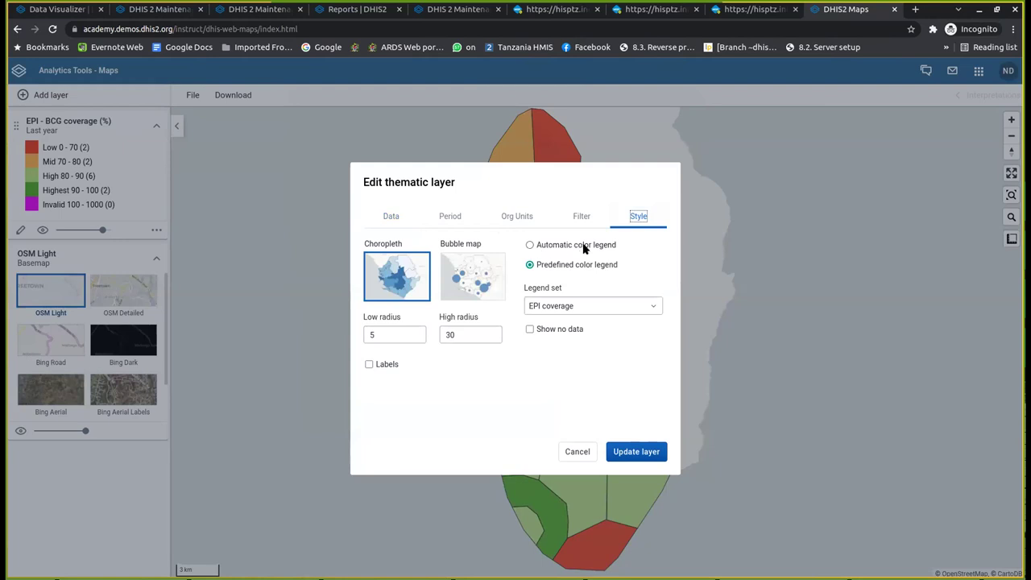
left_click(529, 245)
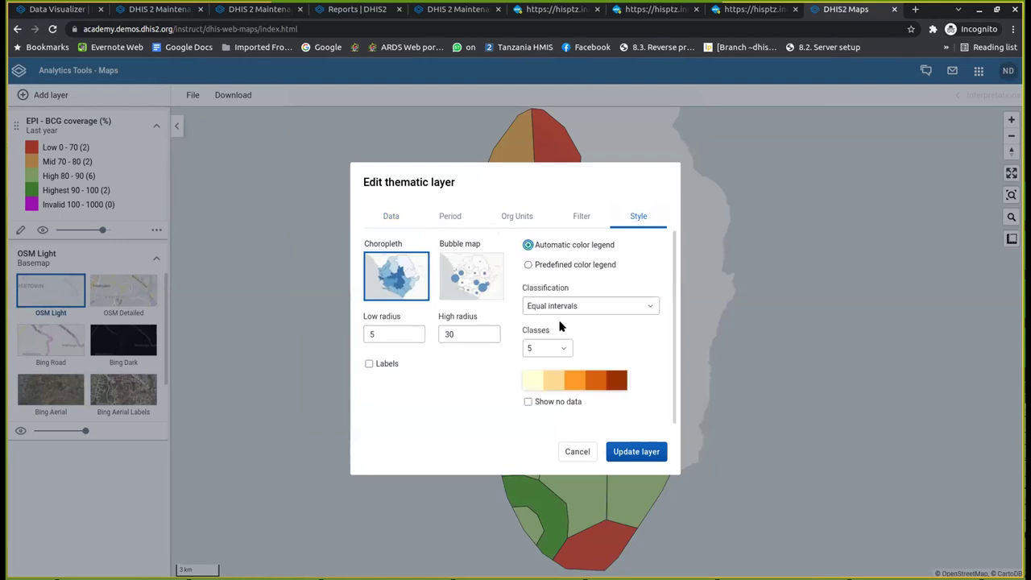
left_click(562, 385)
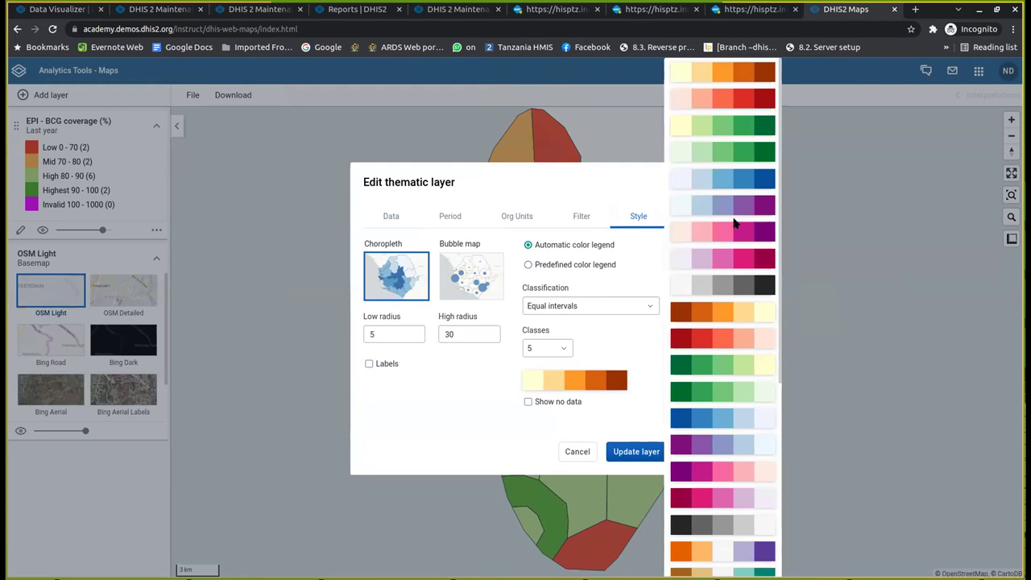
left_click(624, 337)
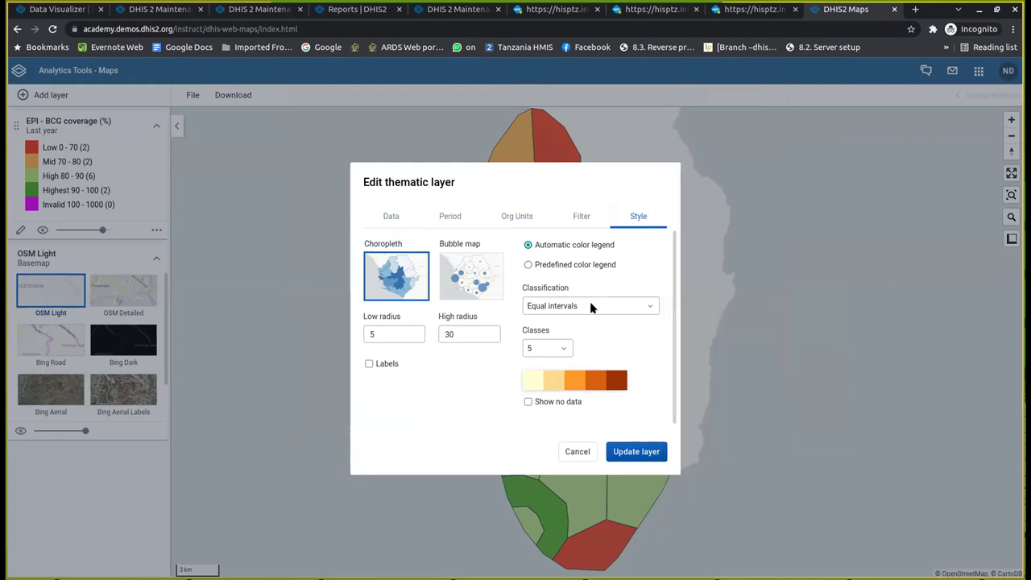
left_click(529, 266)
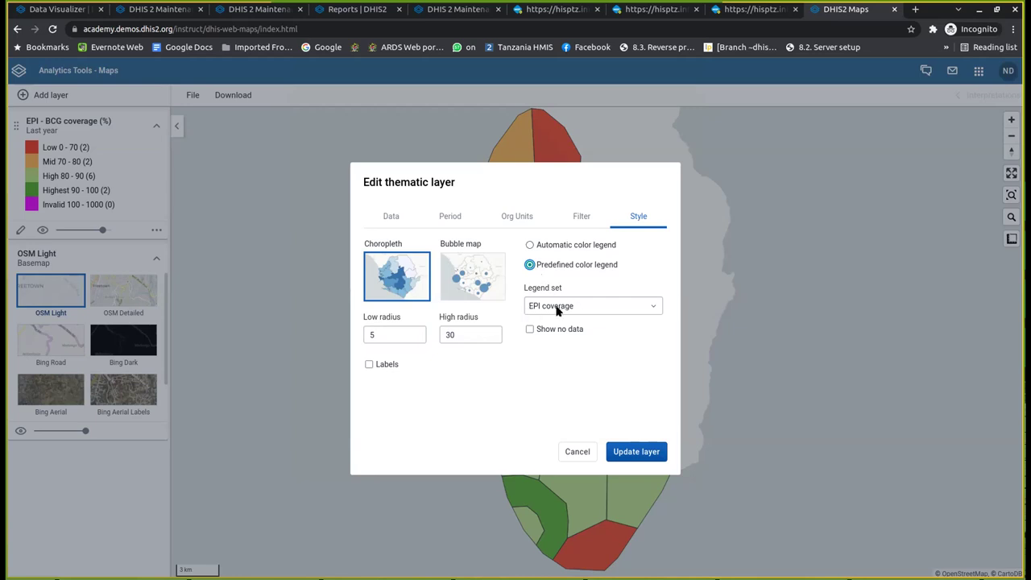
left_click(556, 310)
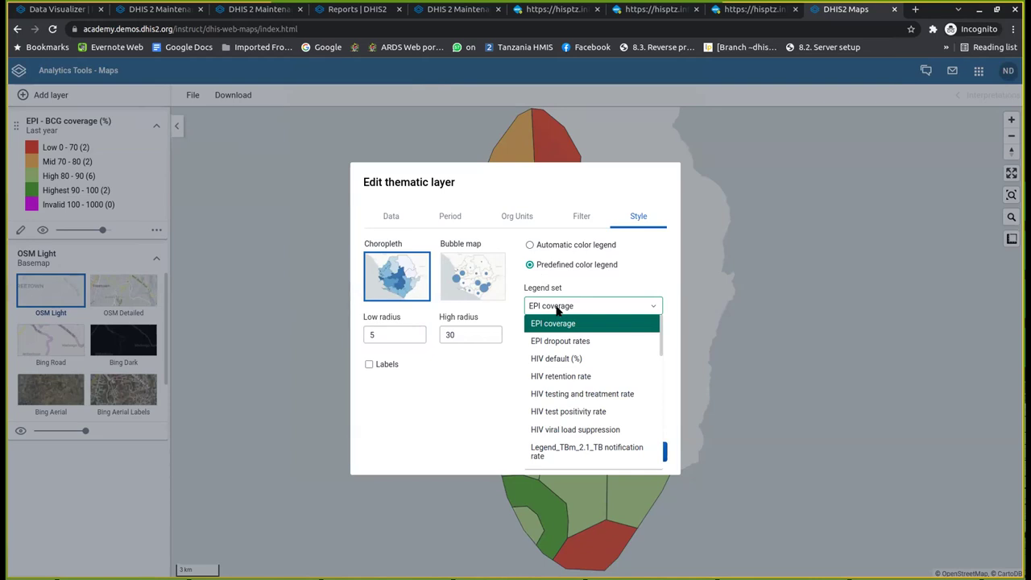
scroll(592, 387, "down", 2)
scroll(592, 387, "down", 5)
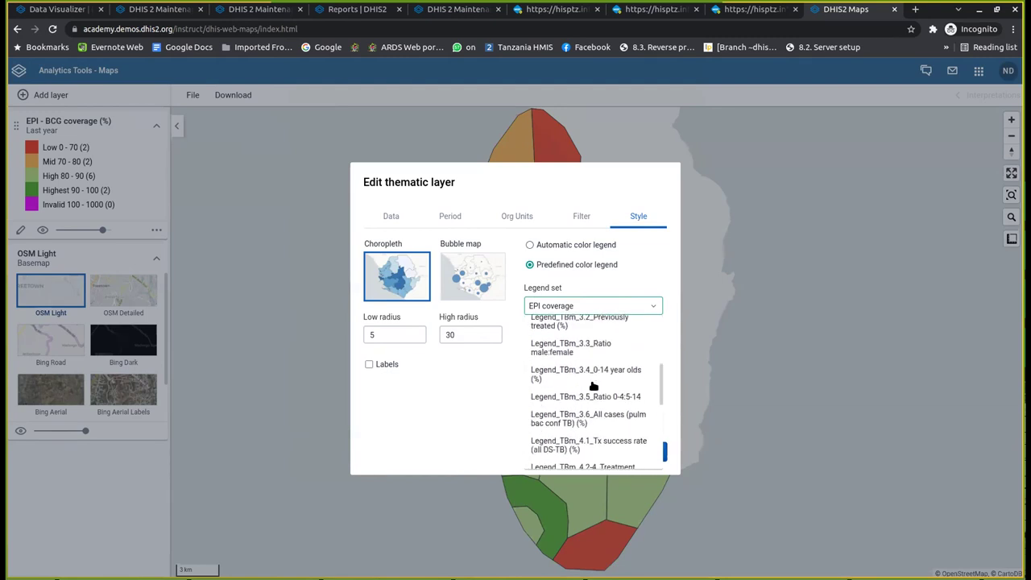
scroll(592, 387, "up", 8)
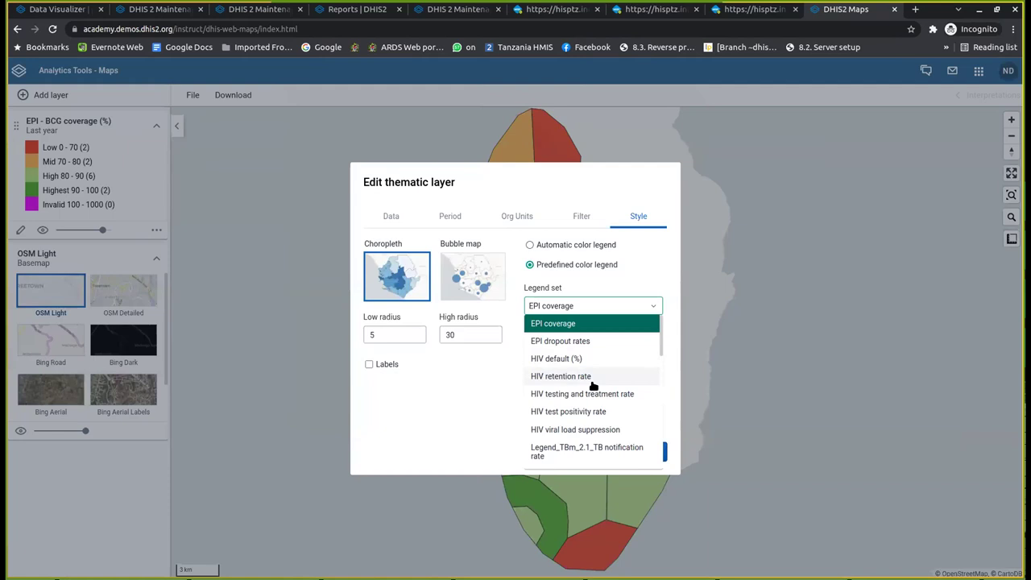
left_click(486, 403)
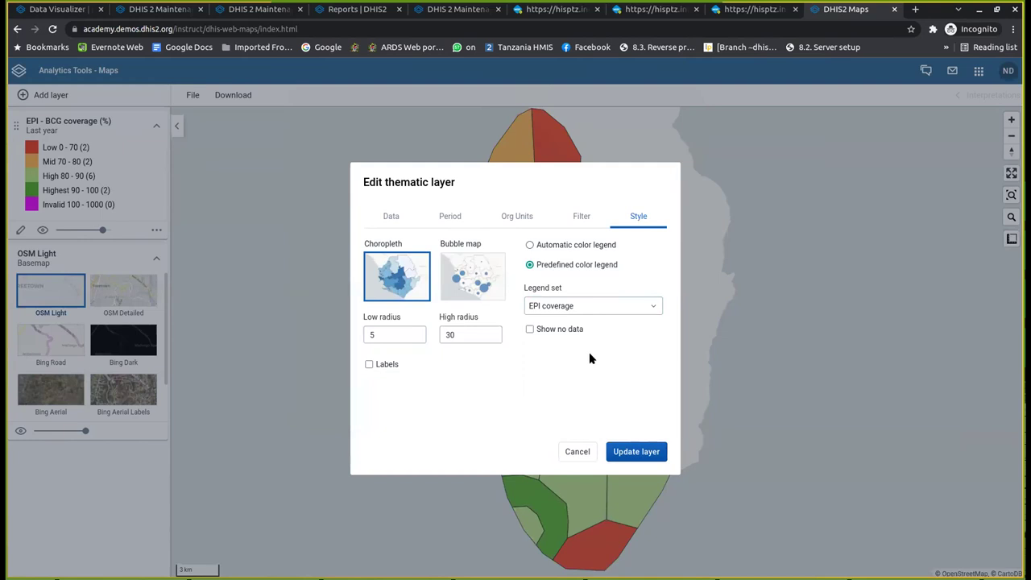
Turn on labels for the BCG coverage layer and update the layer
left_click(380, 369)
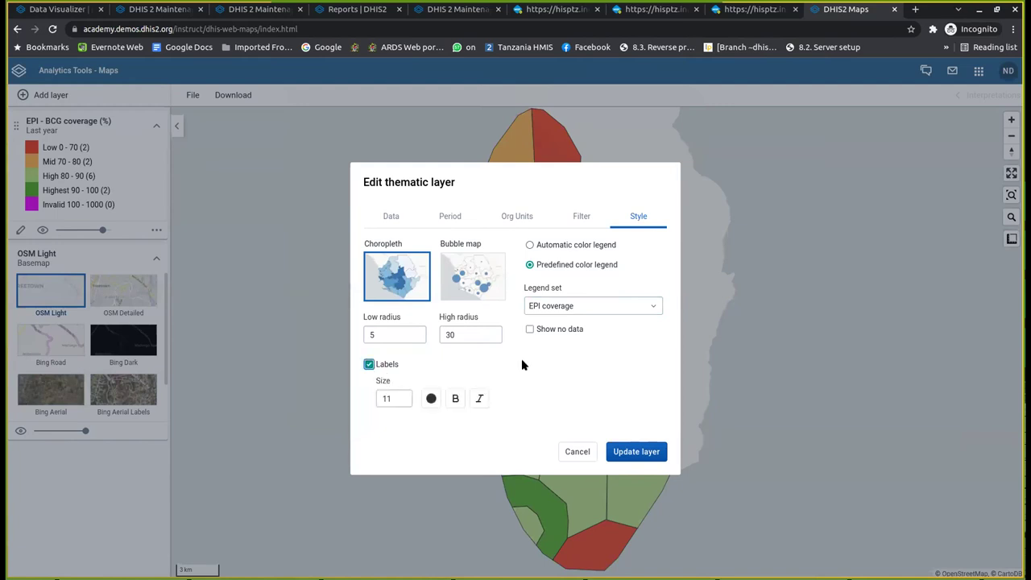
left_click(631, 454)
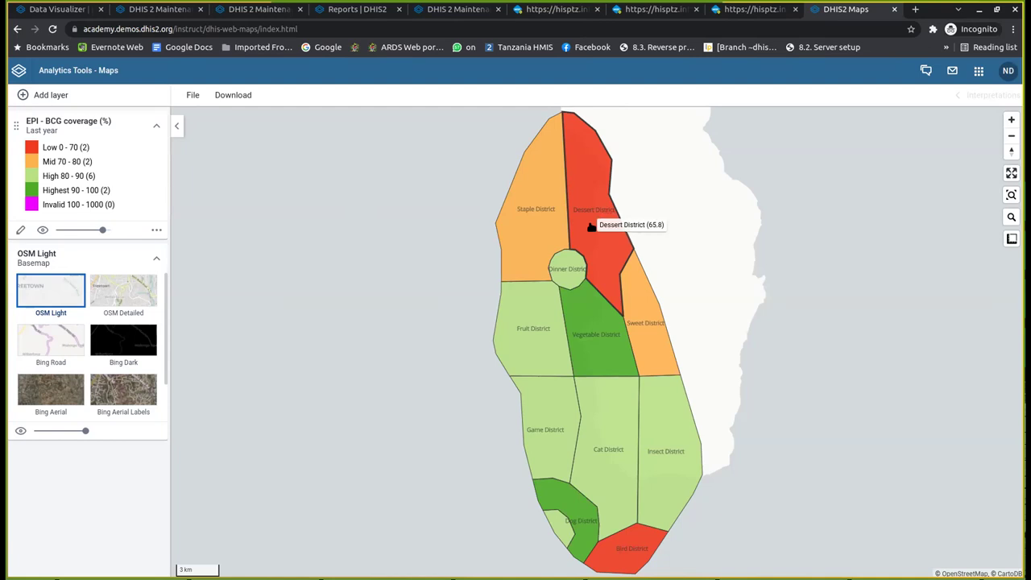
Check Dessert District's BCG coverage value and drill down one level to its facilities
left_click(593, 235)
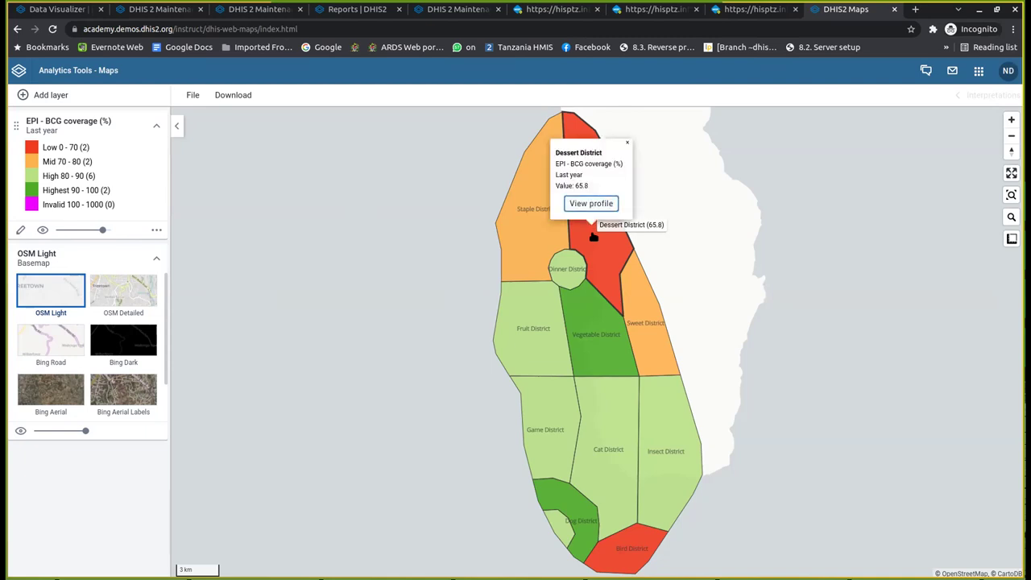
right_click(594, 235)
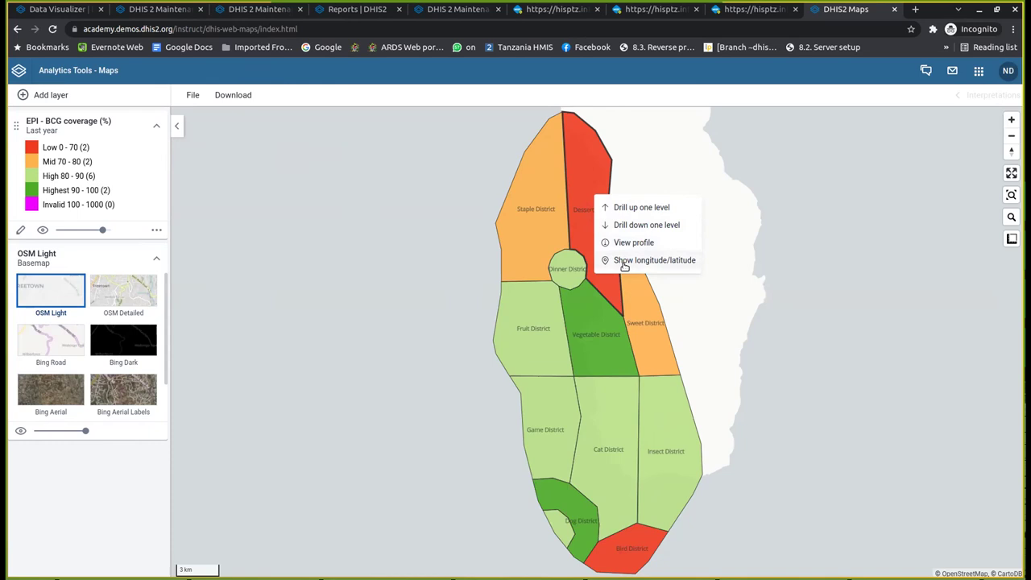
left_click(631, 225)
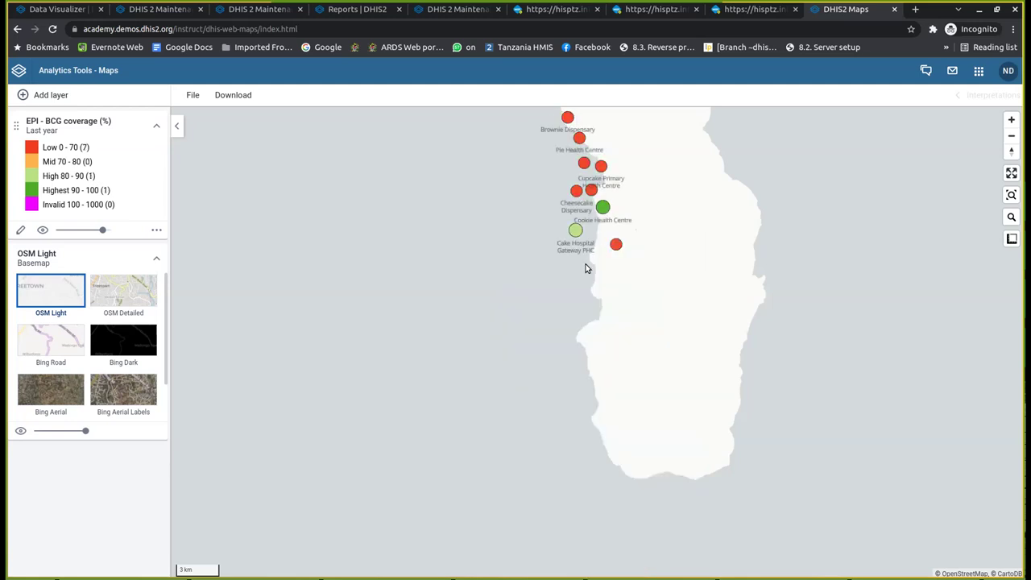
left_click_drag(583, 277, 575, 354)
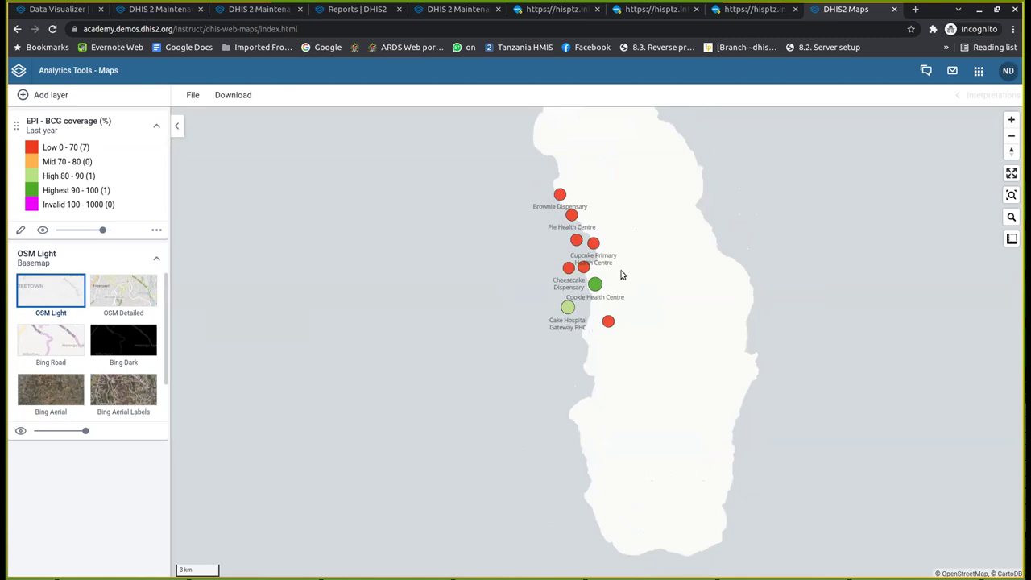
left_click_drag(543, 302, 540, 318)
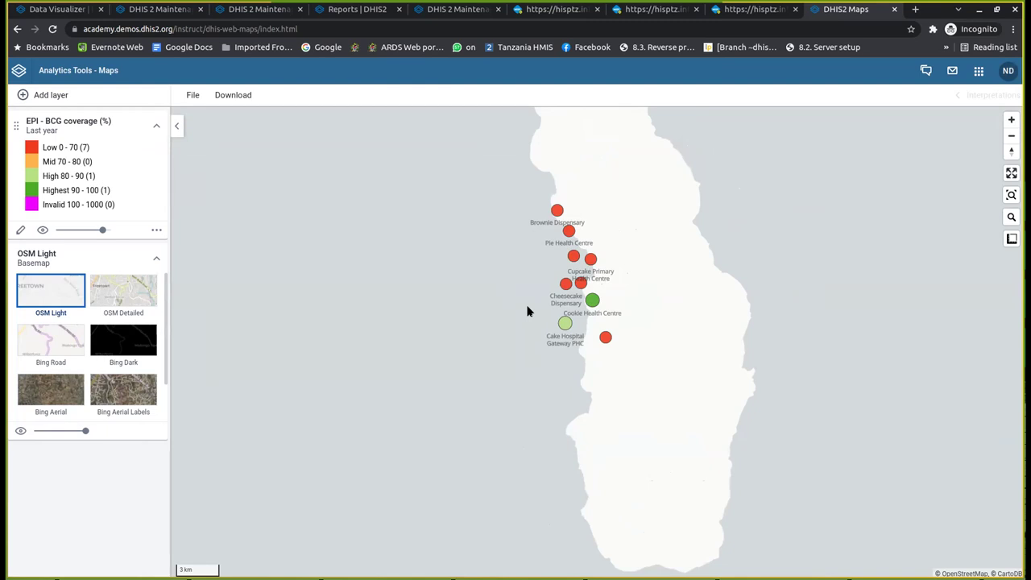
Inspect the coverage values of individual facilities and drill up one level to the districts
mouse_move(593, 304)
mouse_move(566, 328)
mouse_move(571, 256)
right_click(572, 256)
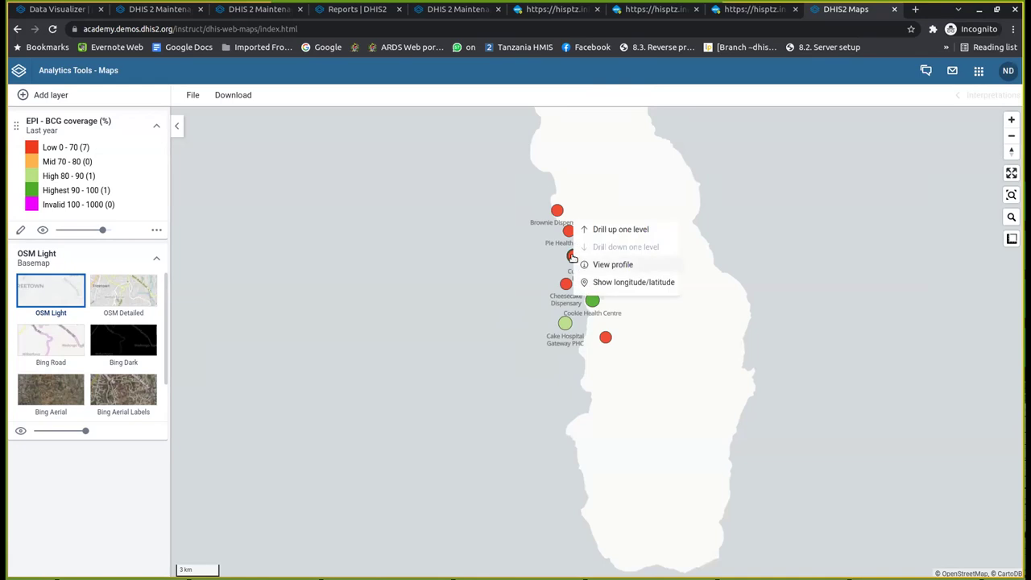
left_click(620, 230)
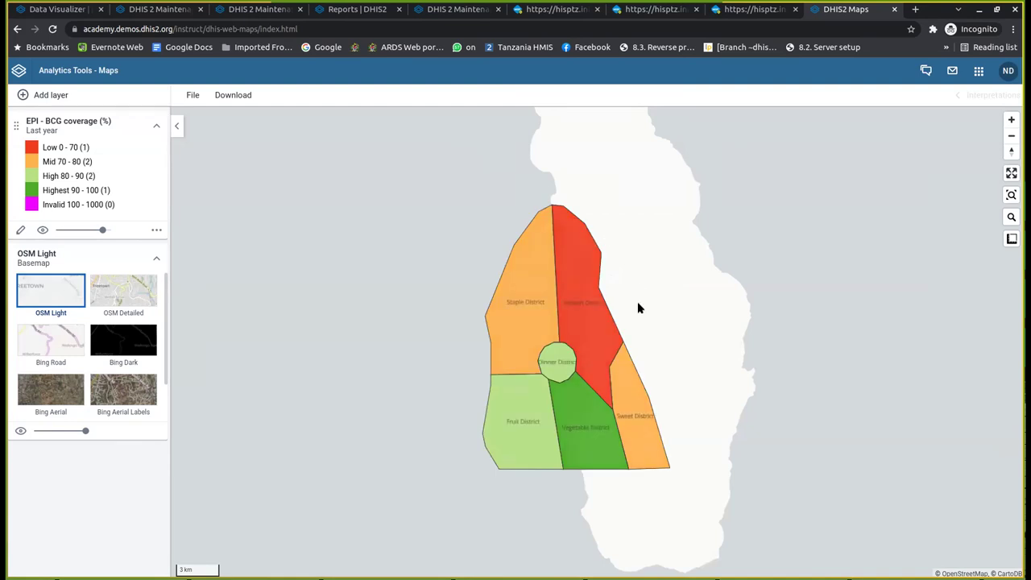
View the BCG coverage details of Dessert District on the drilled-up map
scroll(637, 301, "down", 2)
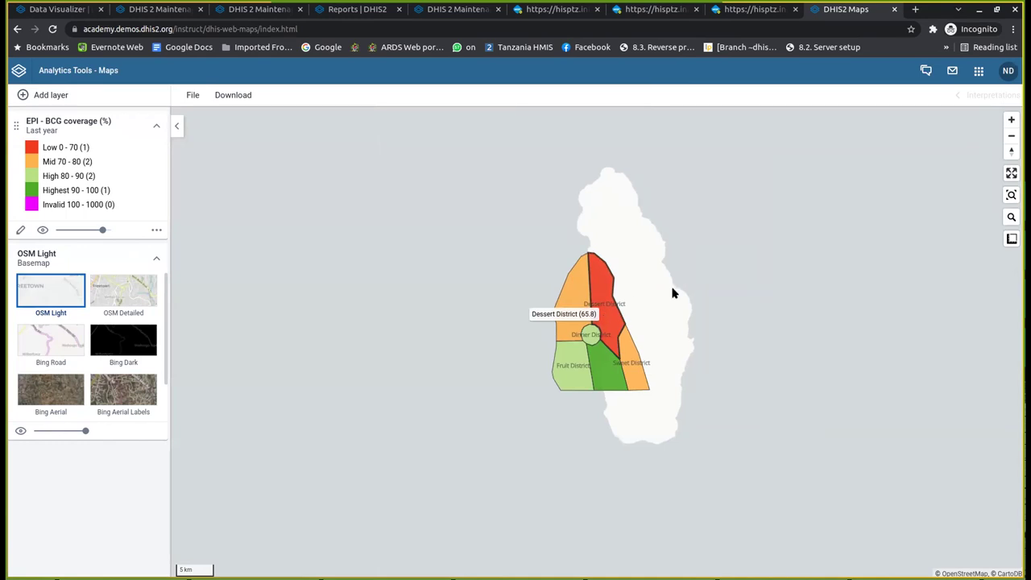
left_click(641, 231)
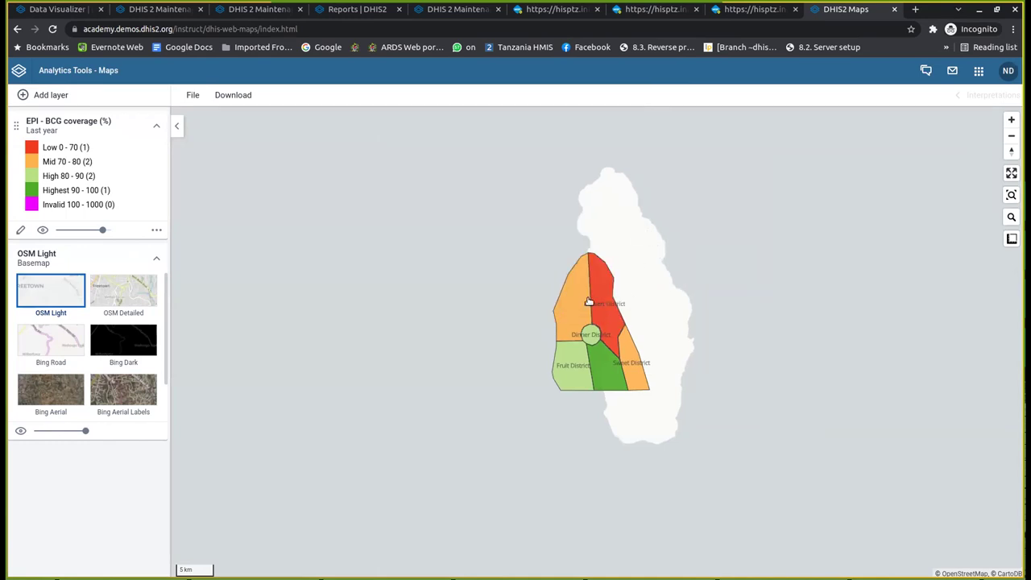
left_click(596, 244)
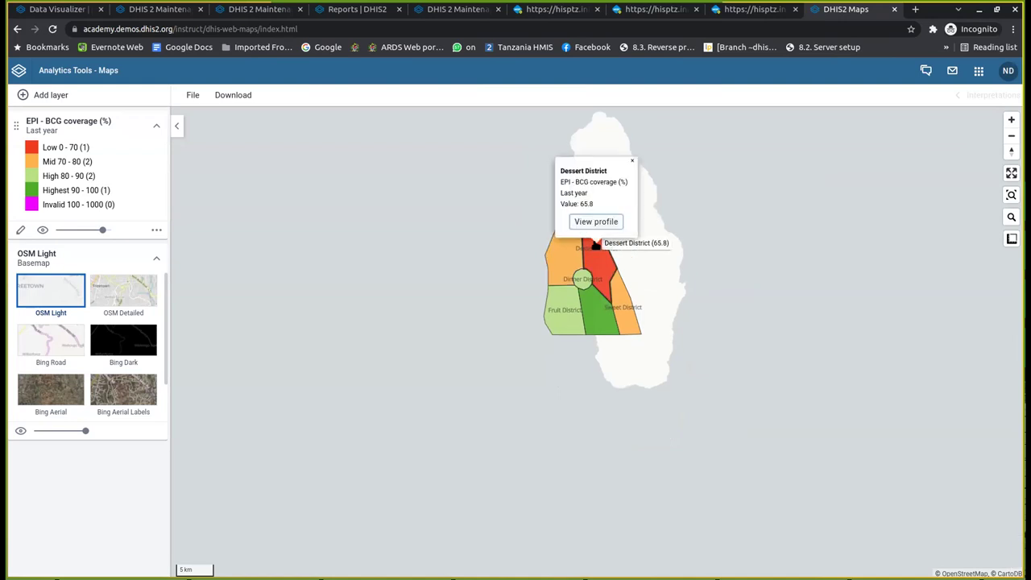
scroll(596, 244, "up", 1)
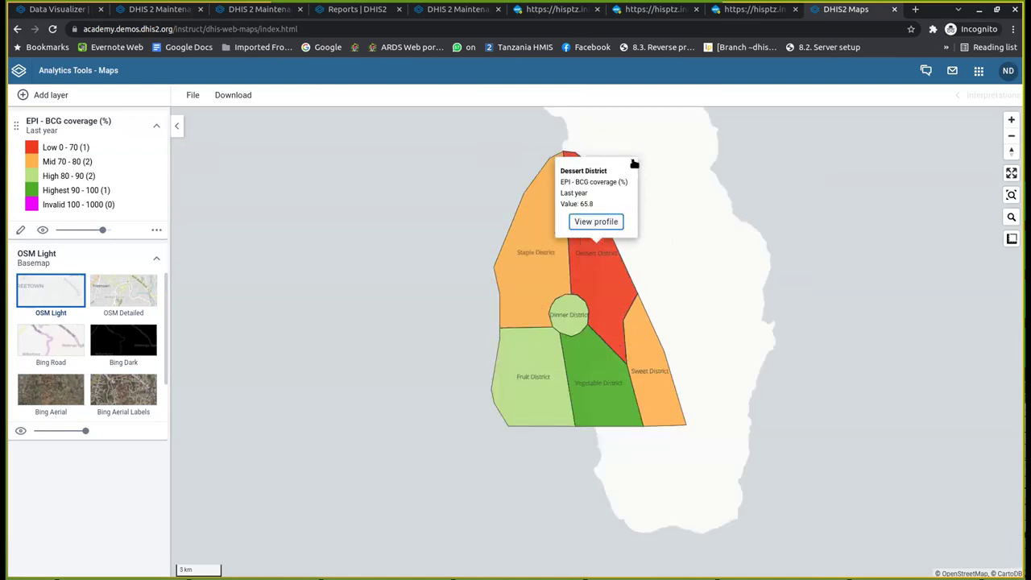
Switch the BCG coverage layer's organisation unit selection to Animal Region at District level and update the layer
left_click(680, 274)
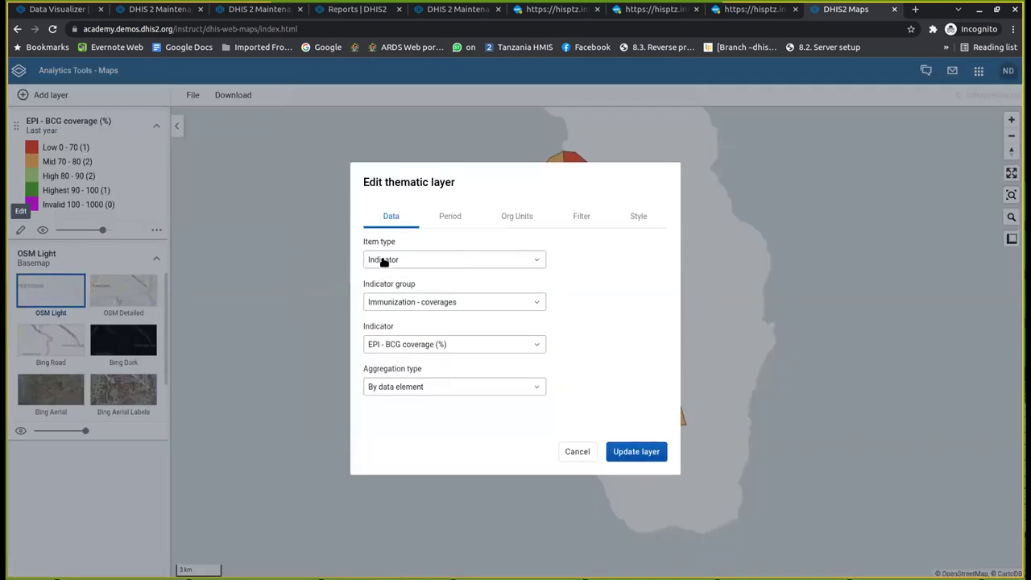
left_click(386, 273)
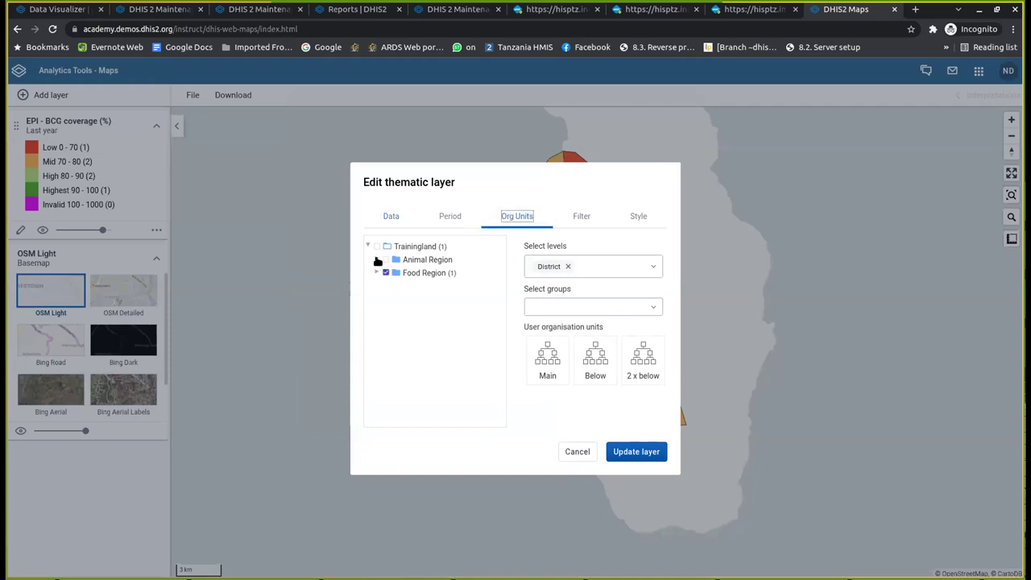
left_click(377, 259)
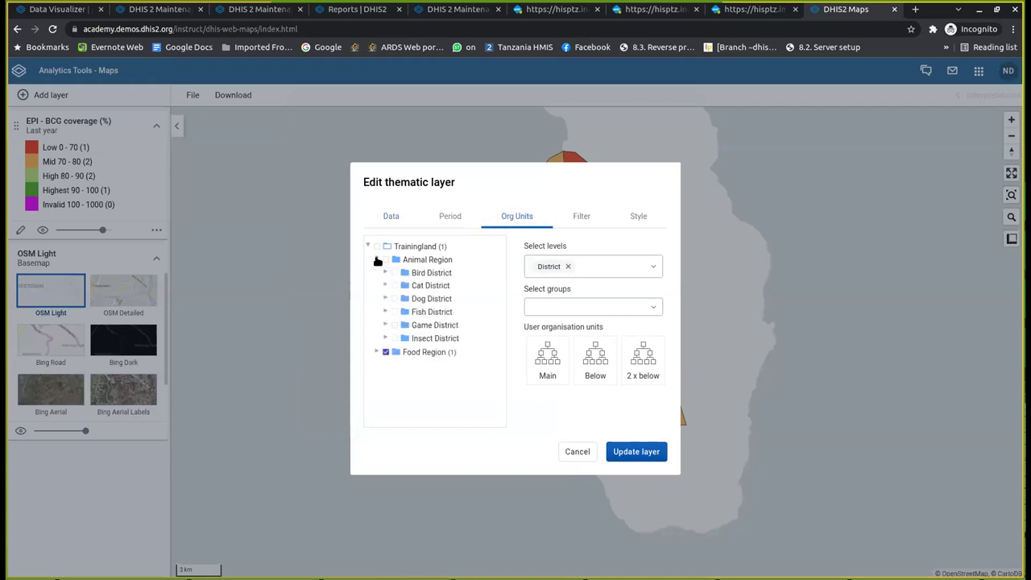
left_click(386, 354)
left_click(387, 260)
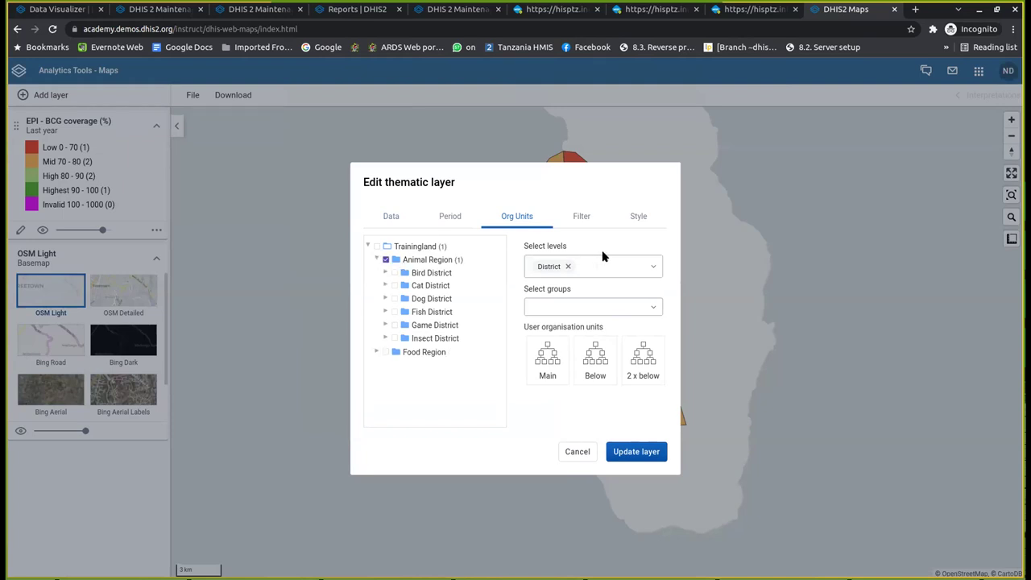
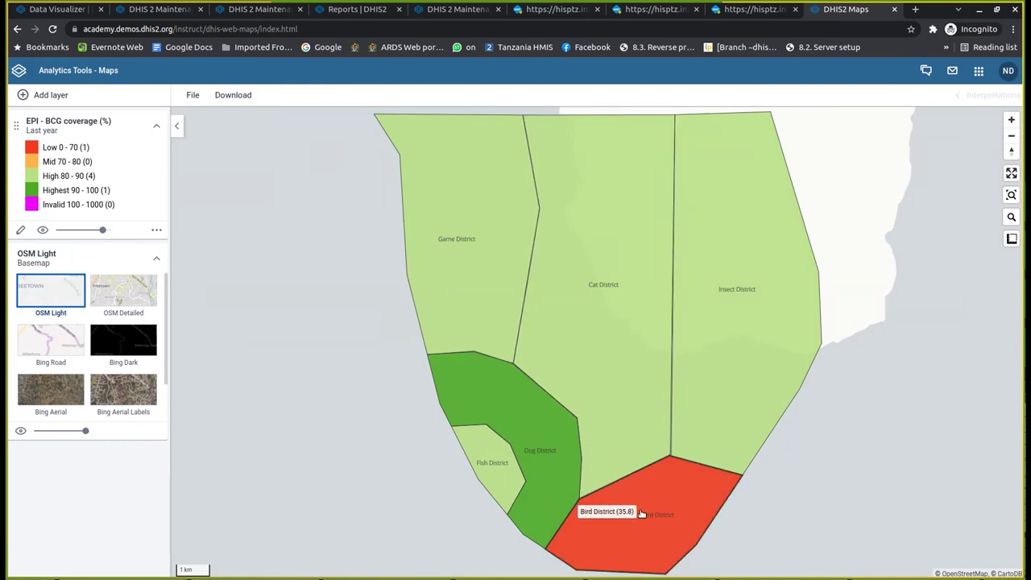
Restrict the BCG coverage layer to Bird District at Facility level and update the layer
right_click(641, 513)
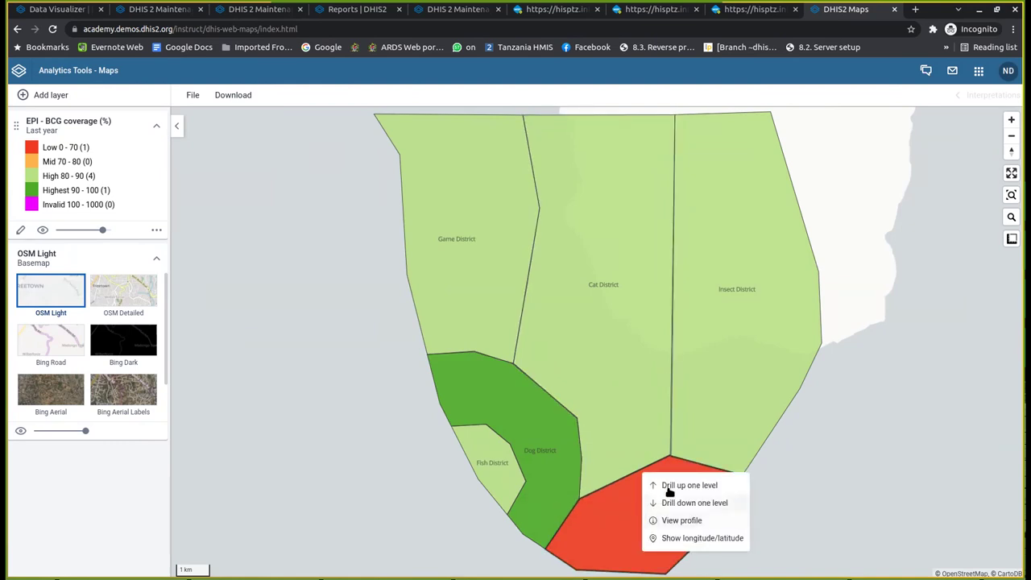
left_click(606, 509)
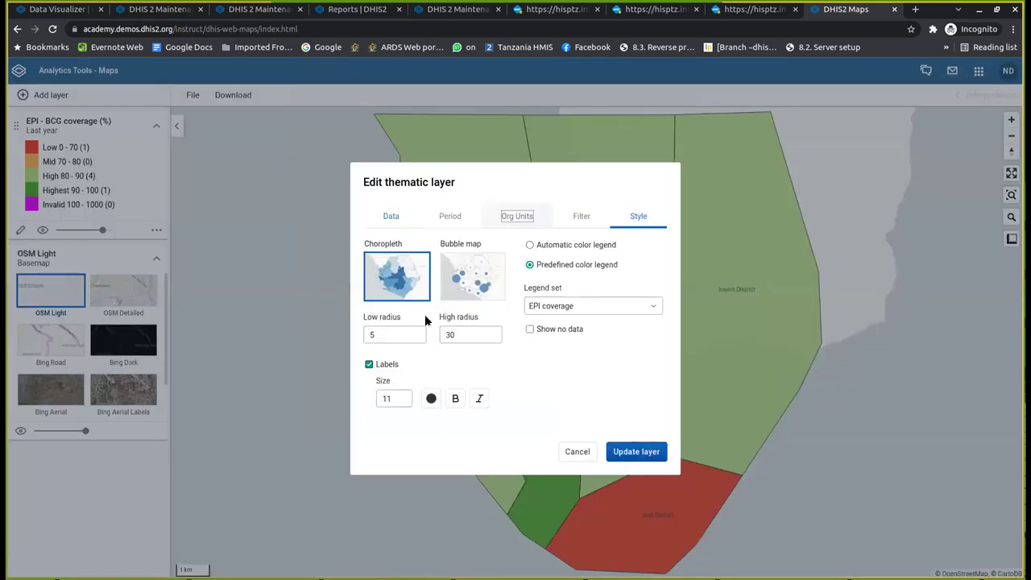
left_click(376, 259)
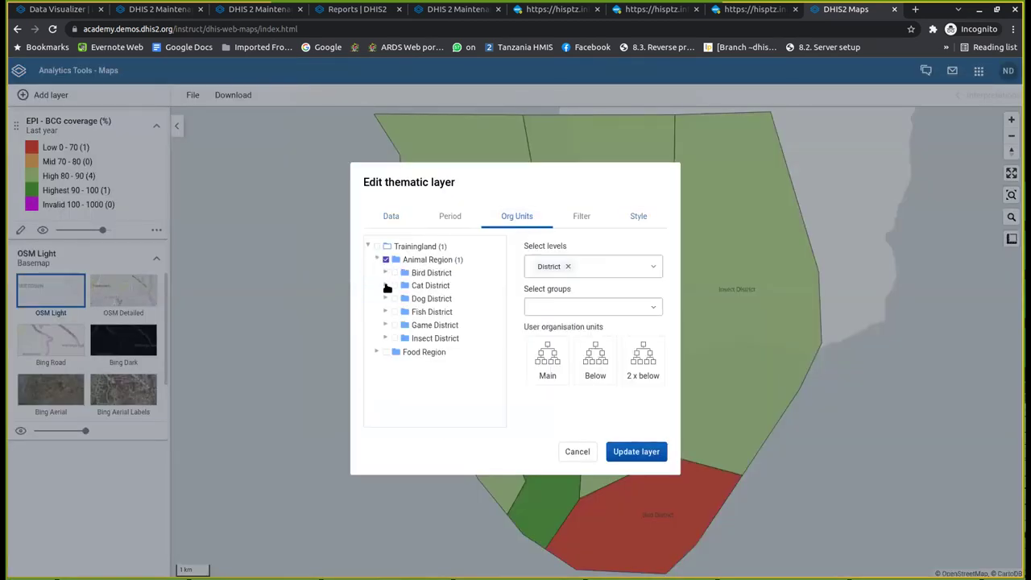
left_click(394, 273)
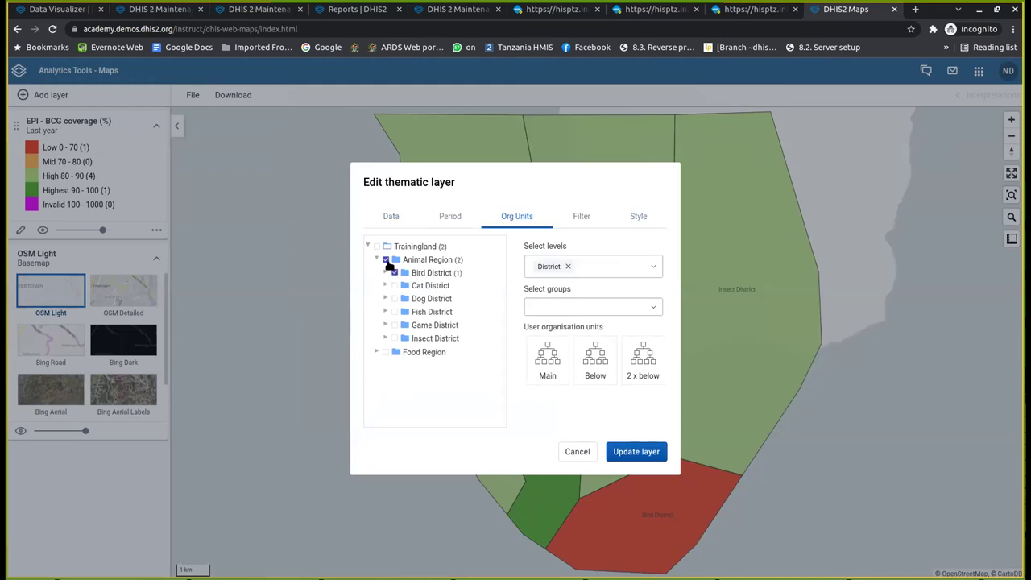
left_click(563, 271)
left_click(537, 348)
left_click(535, 327)
left_click(631, 450)
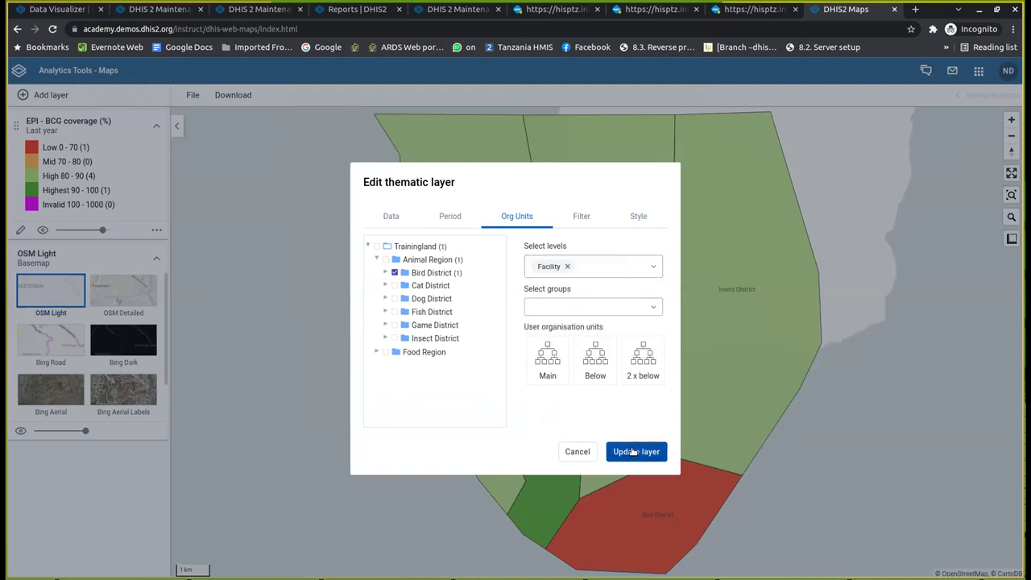
left_click(632, 451)
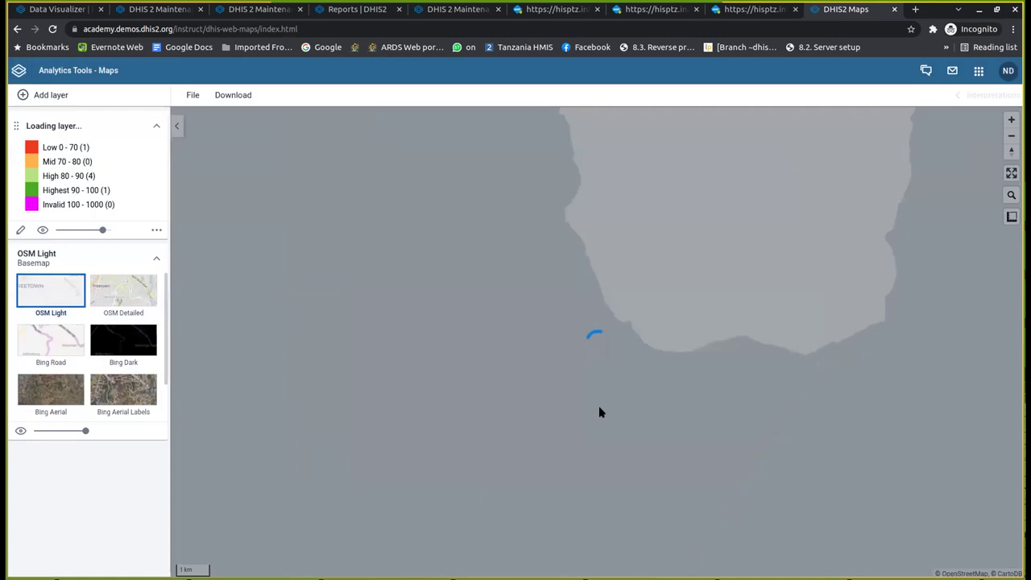
Drill up one level from Crow Health Centre to the district map
scroll(598, 413, "down", 3)
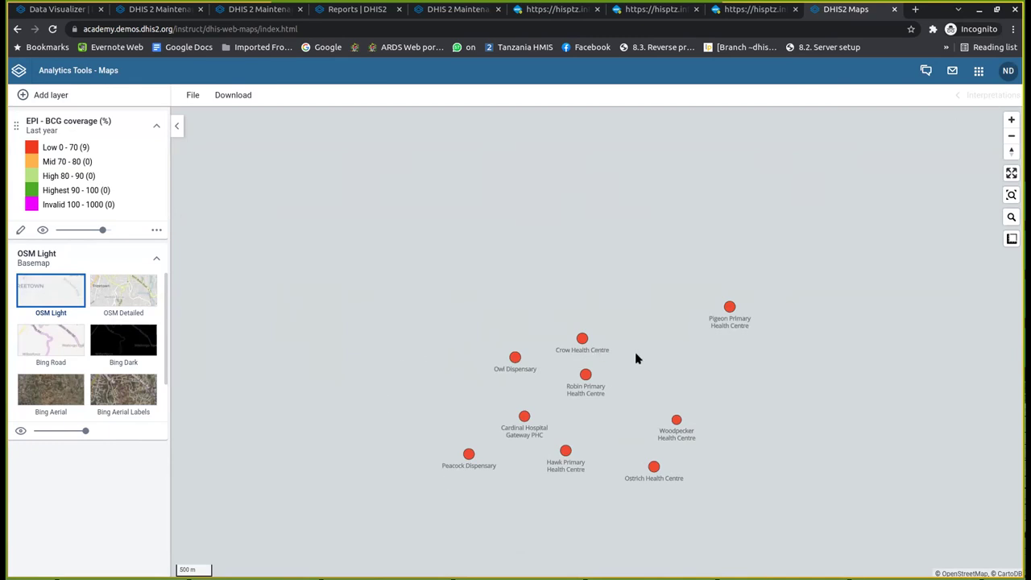
right_click(579, 338)
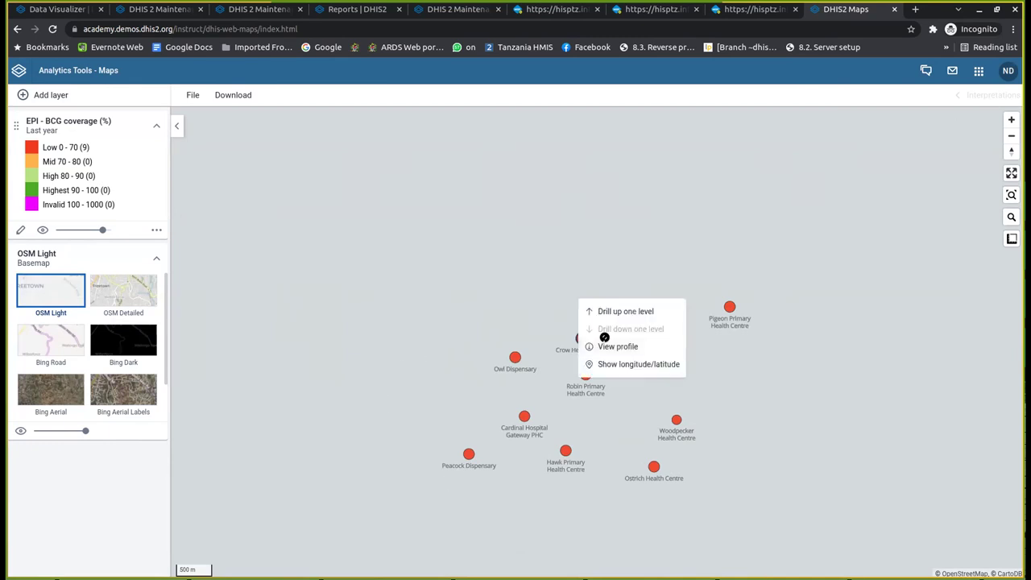
left_click(628, 311)
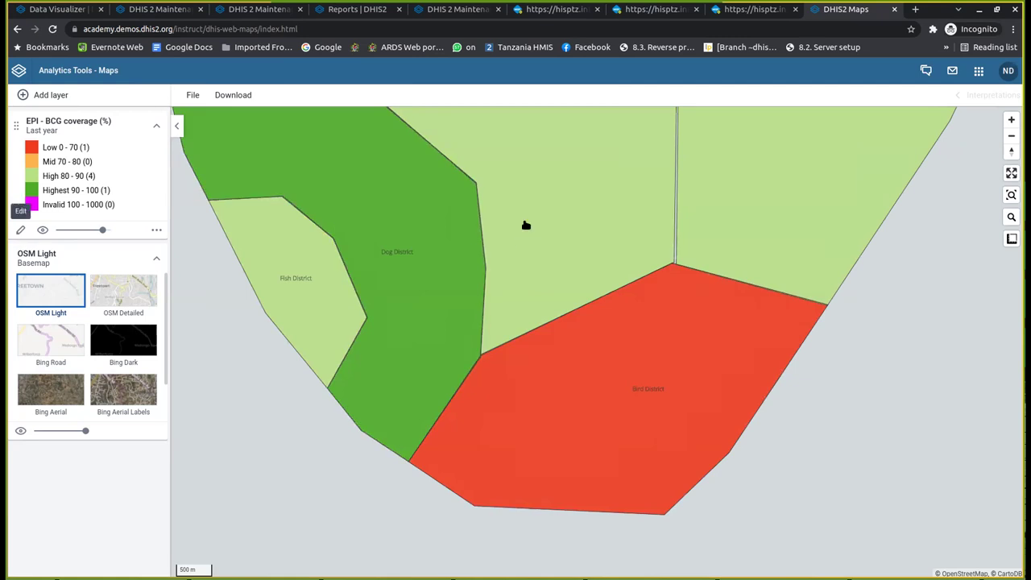
Select all of Trainingland instead of Animal Region for the district-level coverage layer and update the layer
key("Return")
key("Right")
key("Right")
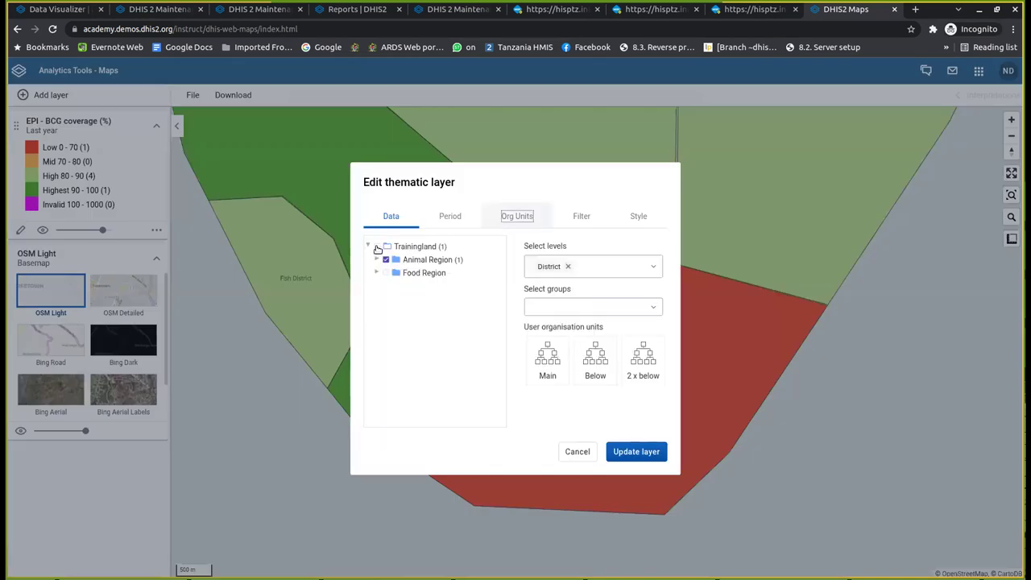
left_click(387, 261)
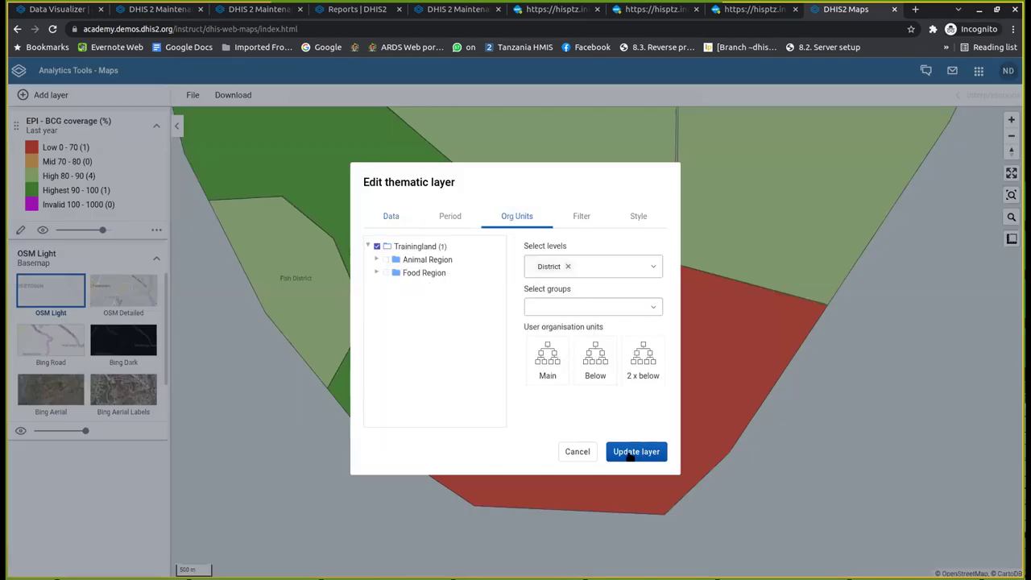
left_click(630, 452)
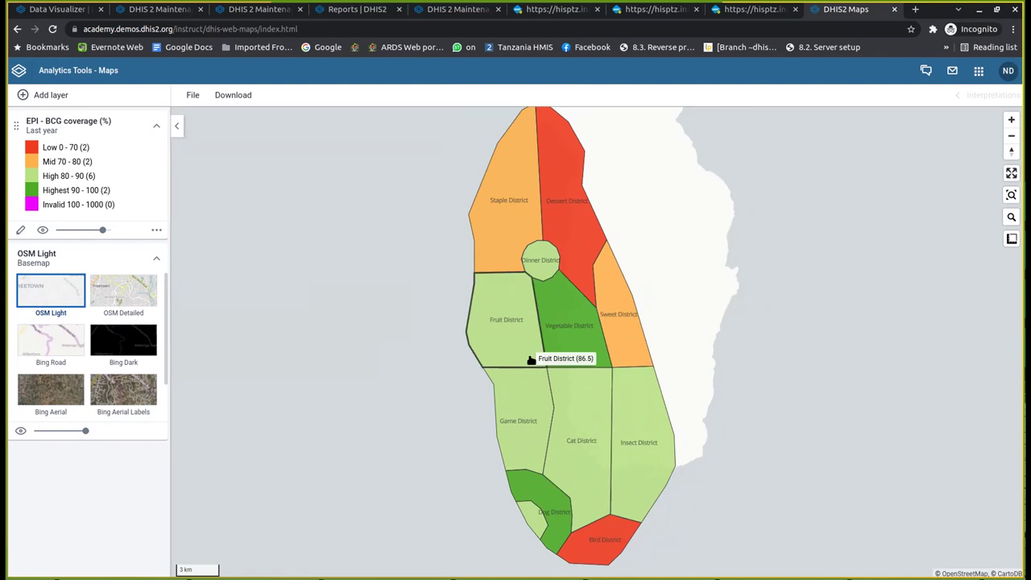
Show the BCG coverage layer's data table and examine each district's value, legend and range
left_click(156, 230)
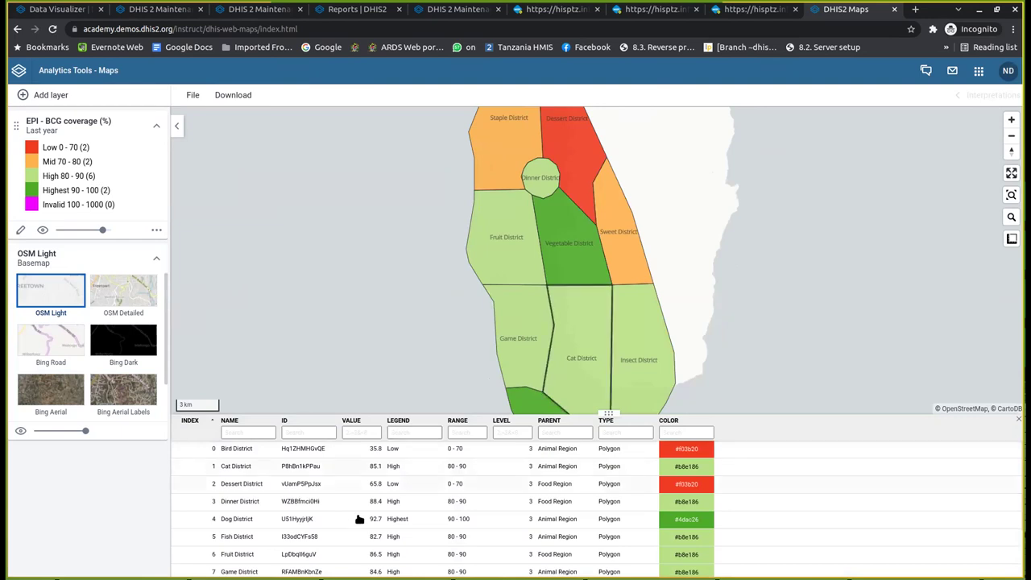
scroll(359, 518, "down", 1)
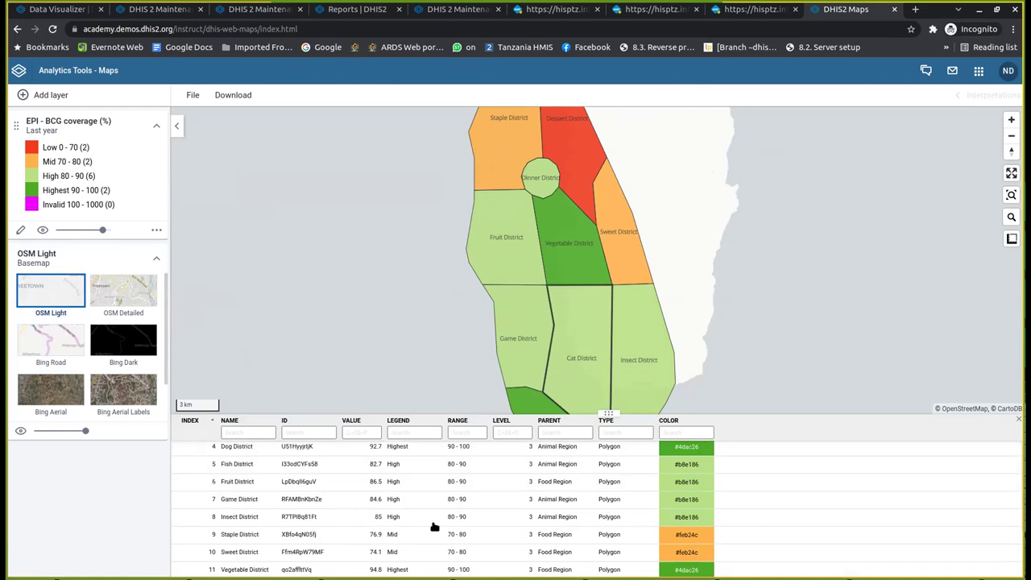
scroll(433, 527, "up", 1)
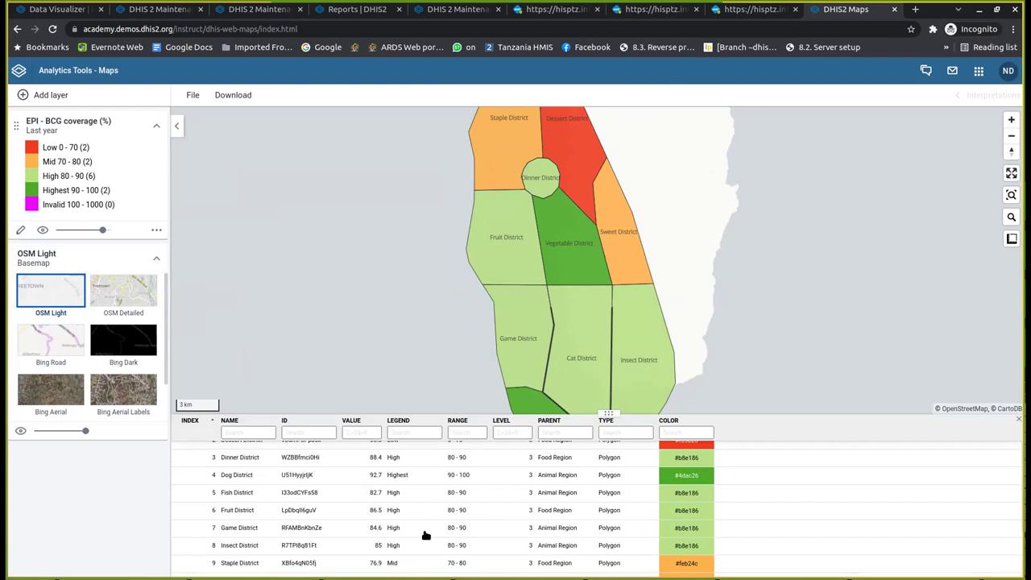
scroll(426, 534, "down", 1)
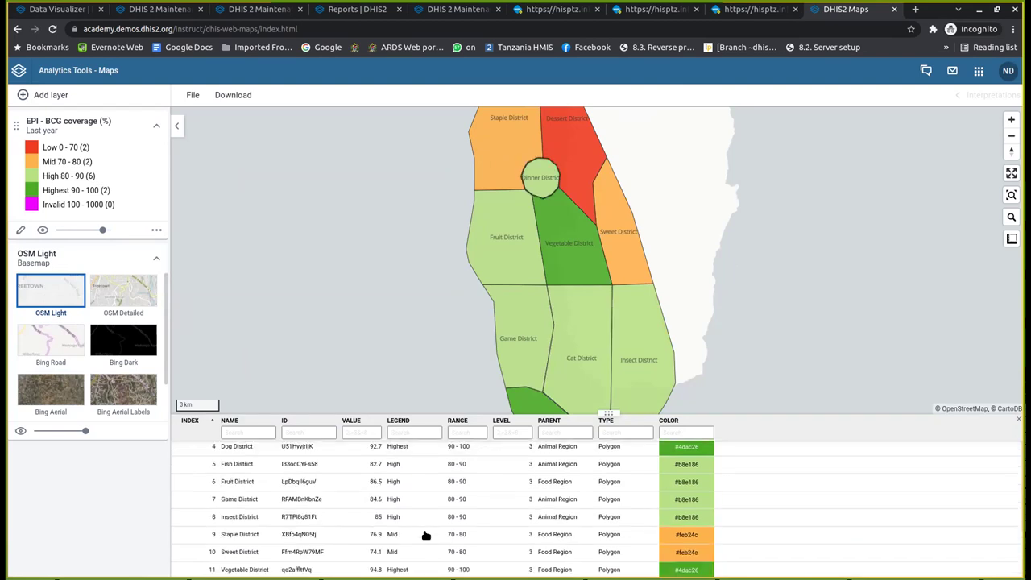
scroll(426, 535, "up", 2)
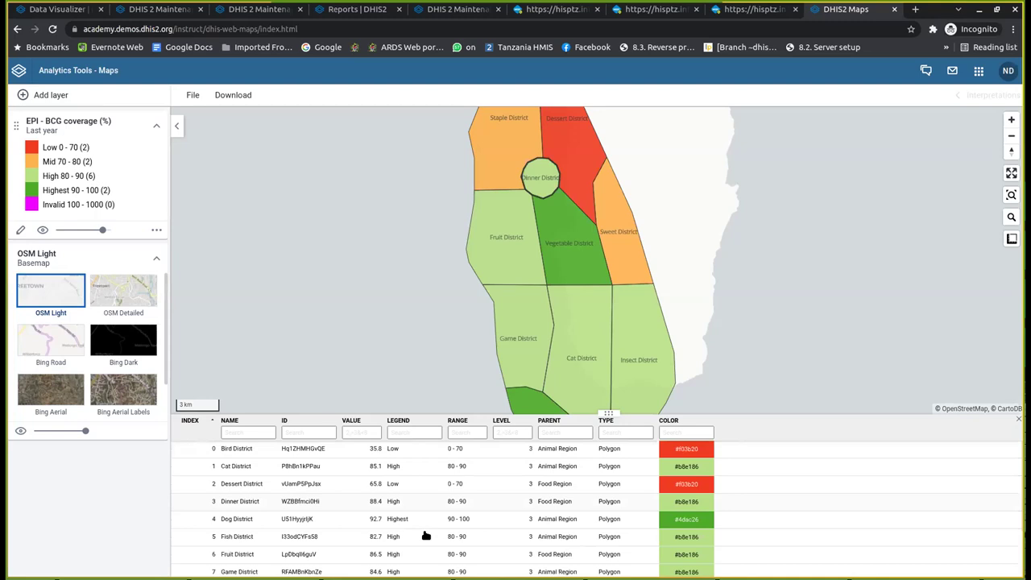
scroll(426, 535, "down", 1)
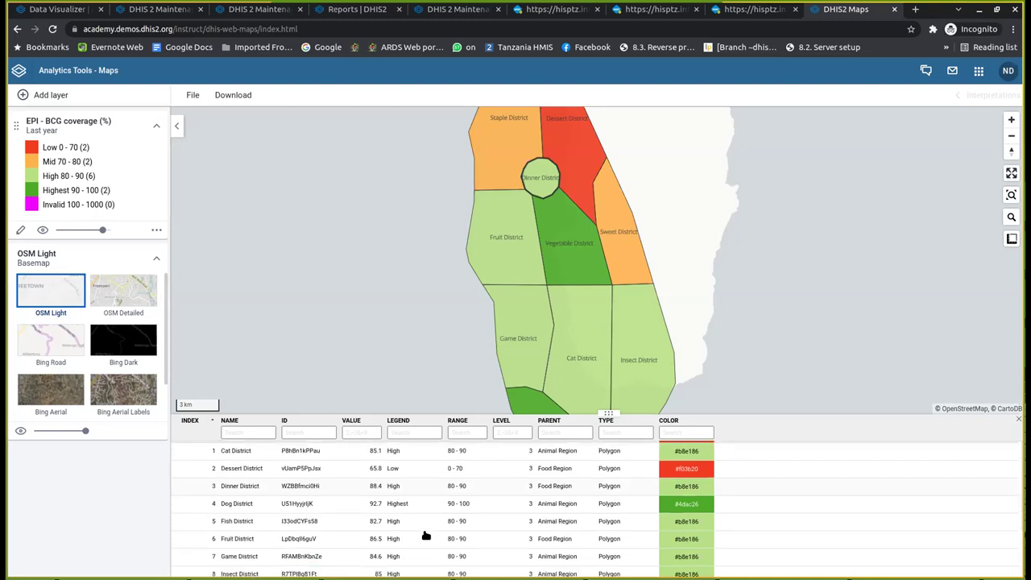
scroll(426, 534, "down", 2)
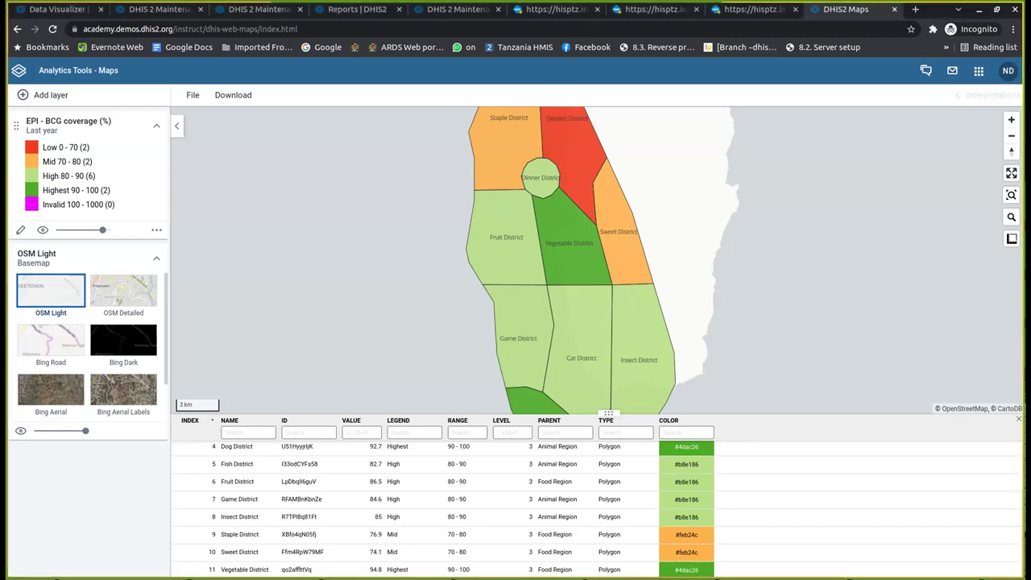
left_click(991, 2)
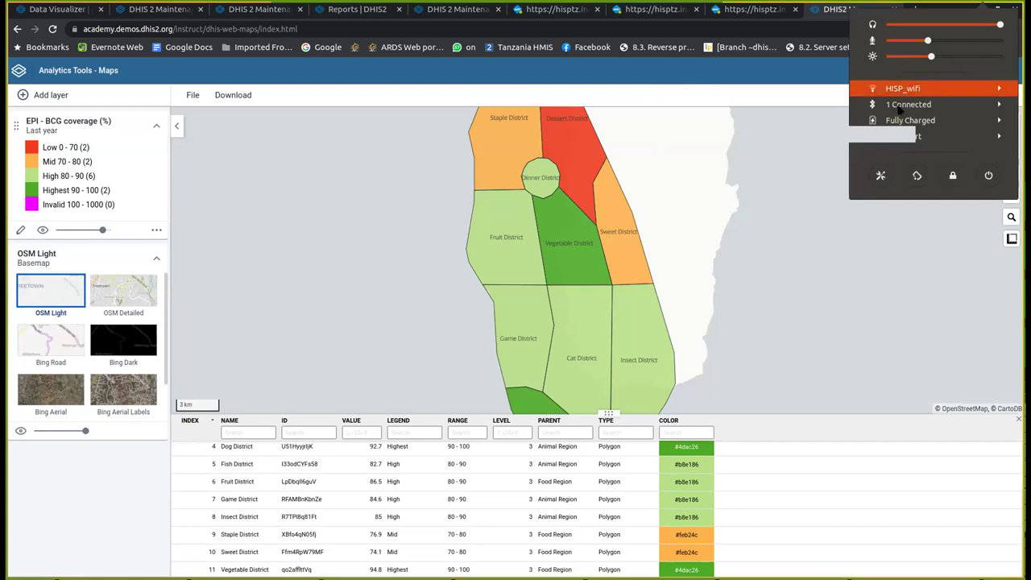
left_click(903, 90)
key("Return")
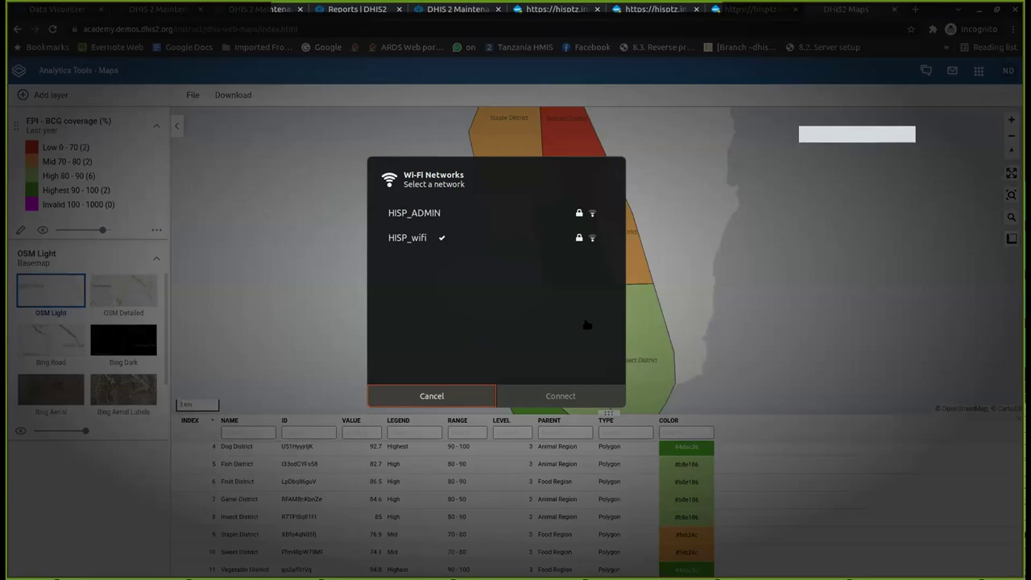
key("Escape")
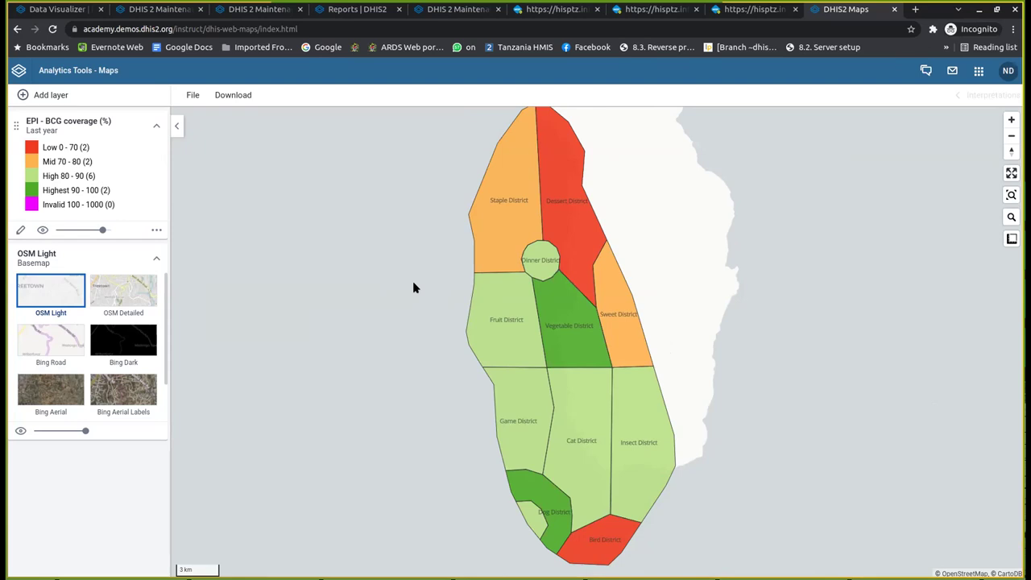
Reopen the coverage layer's data table, review the district rows once more and close the table
left_click(157, 230)
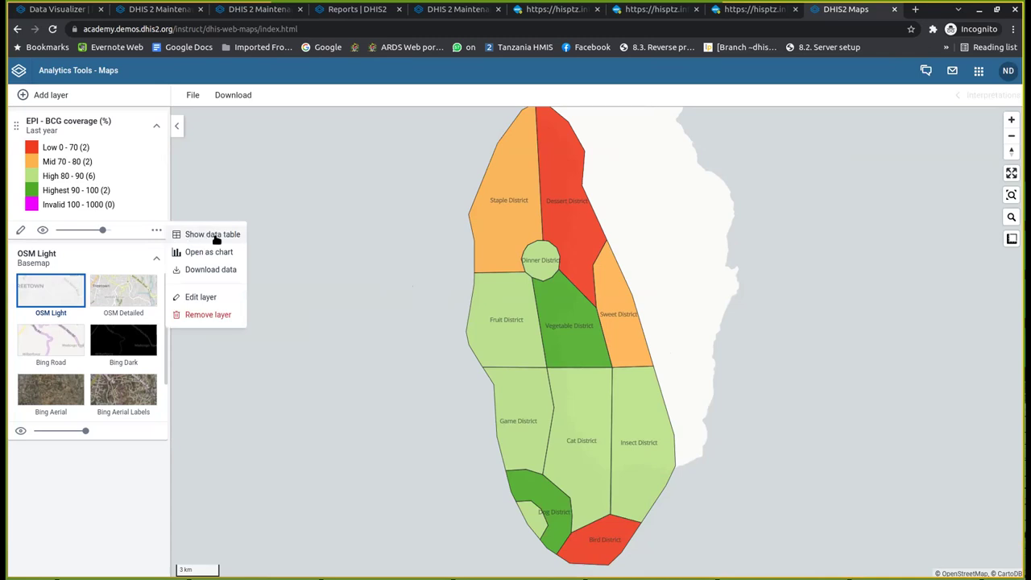
left_click(215, 236)
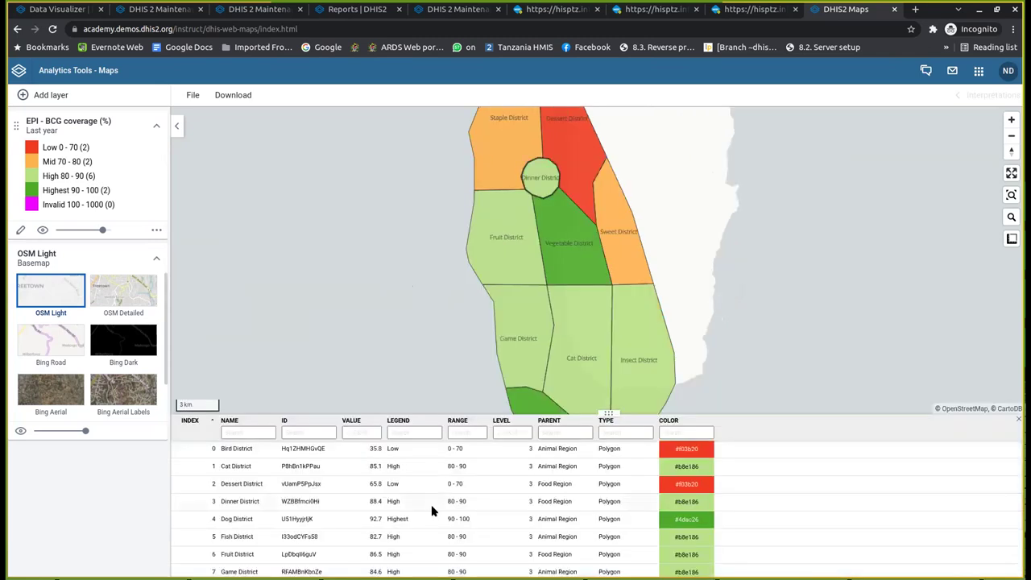
scroll(431, 511, "down", 2)
scroll(431, 510, "up", 1)
scroll(431, 504, "up", 2)
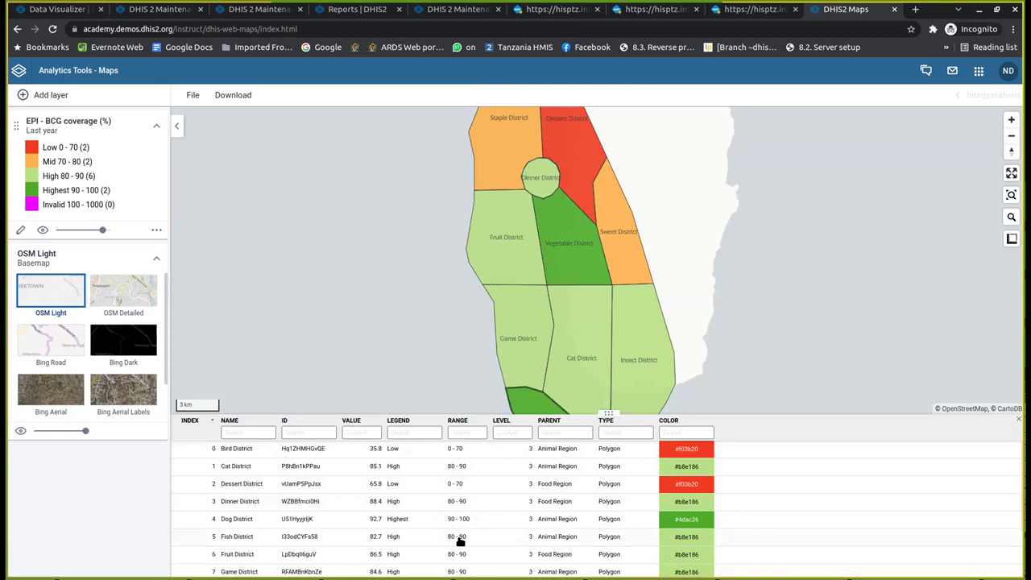
scroll(459, 541, "down", 1)
scroll(459, 542, "up", 1)
left_click(1019, 420)
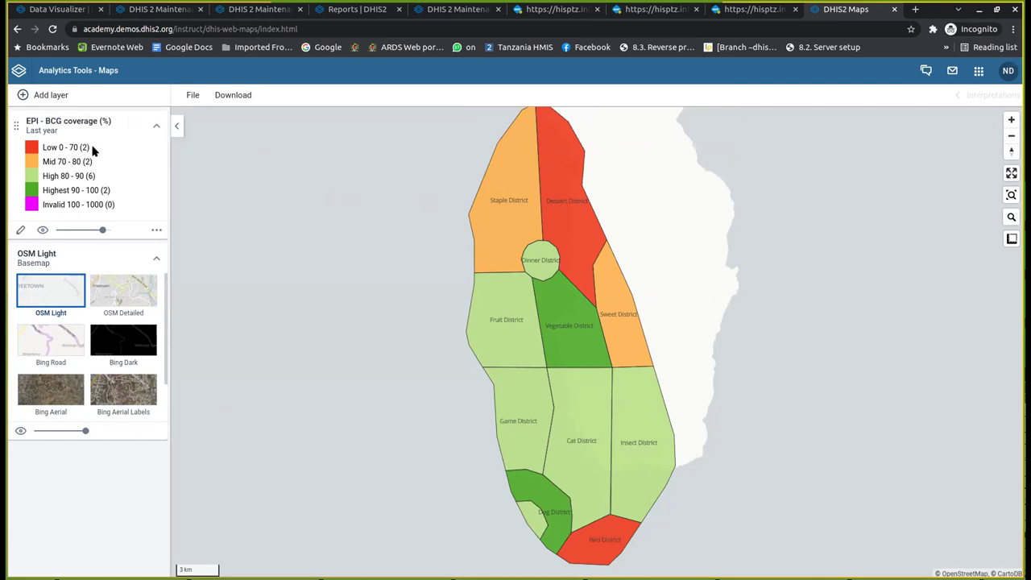
Start a new map and begin adding a thematic layer to it
left_click(185, 99)
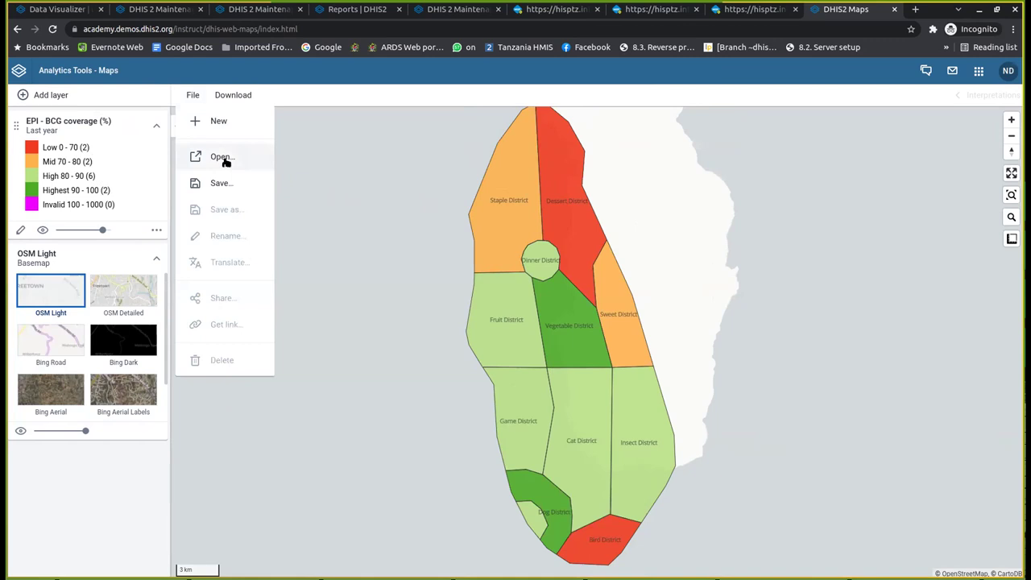
left_click(219, 123)
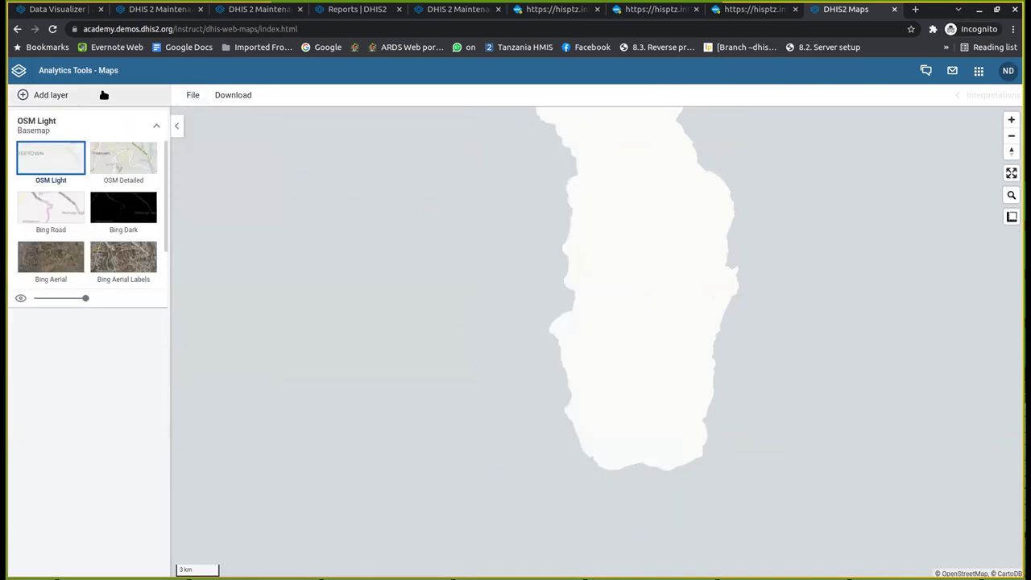
left_click(89, 94)
left_click(46, 147)
left_click(392, 265)
left_click(391, 295)
left_click(393, 298)
left_click(394, 337)
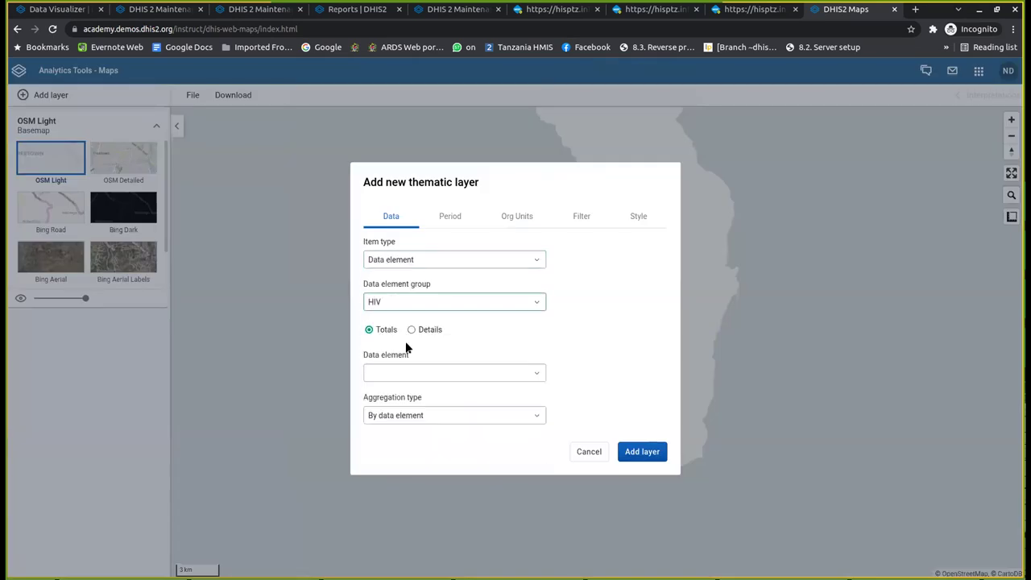
left_click(395, 374)
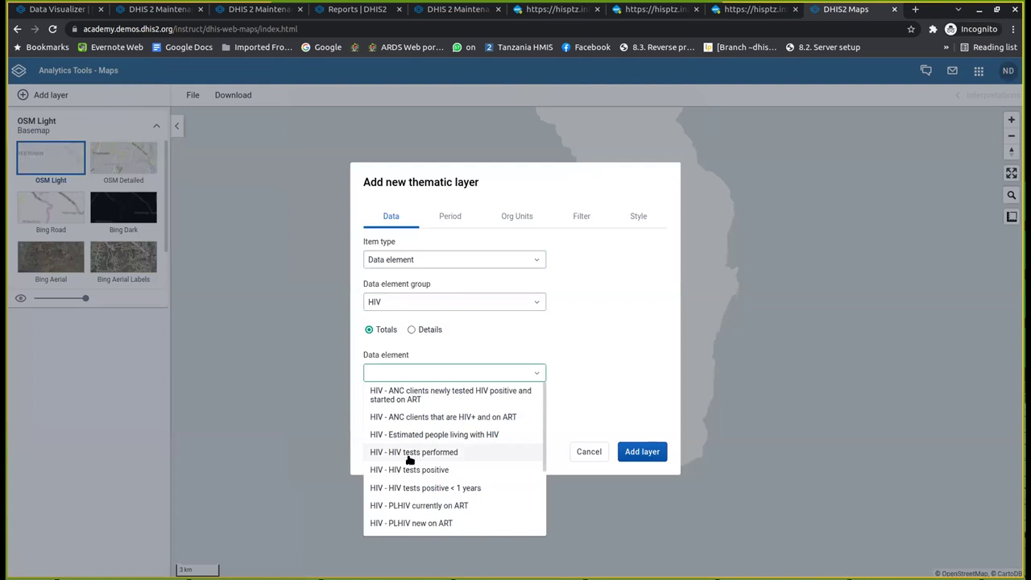
left_click(408, 452)
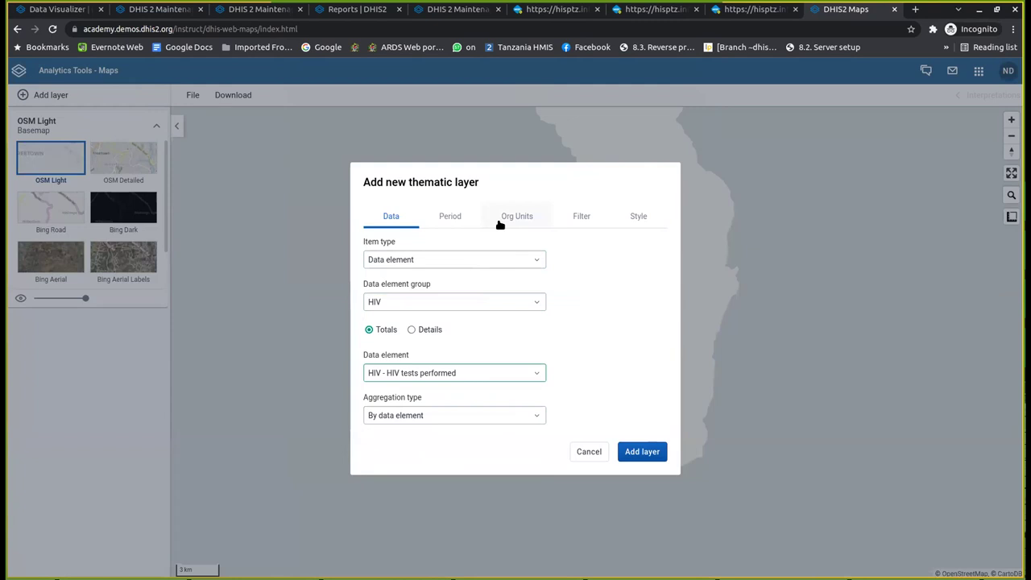
left_click(463, 220)
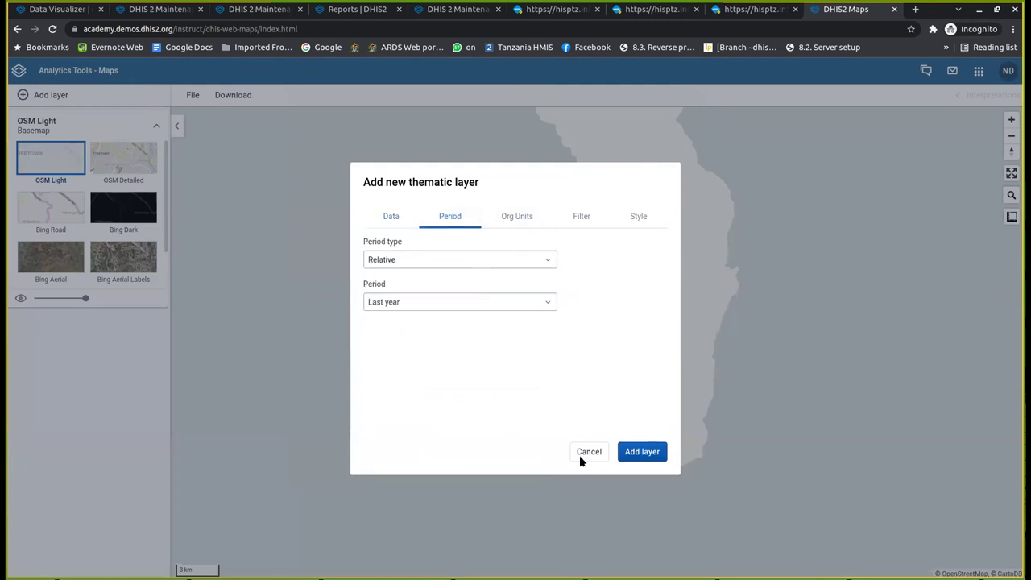
key("Escape")
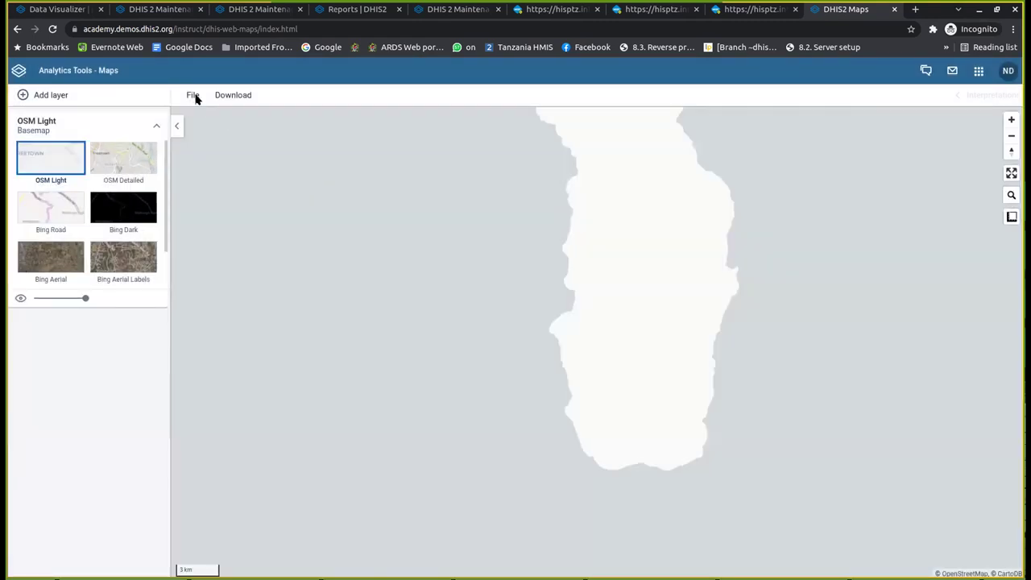
Find and open the saved map of HIV tests performed for the last 6 months
left_click(194, 96)
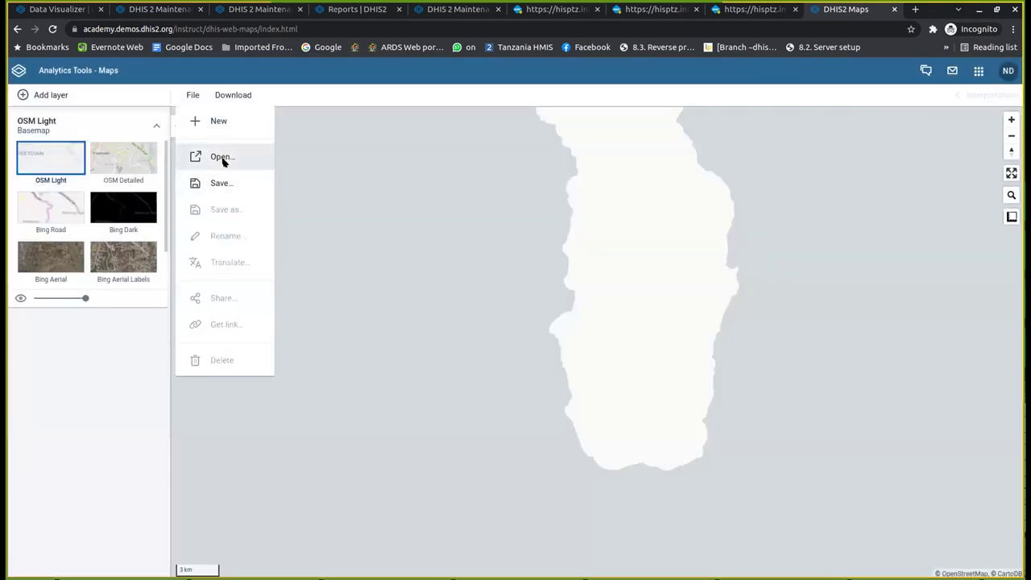
left_click(221, 158)
left_click(335, 198)
type("Tuzo")
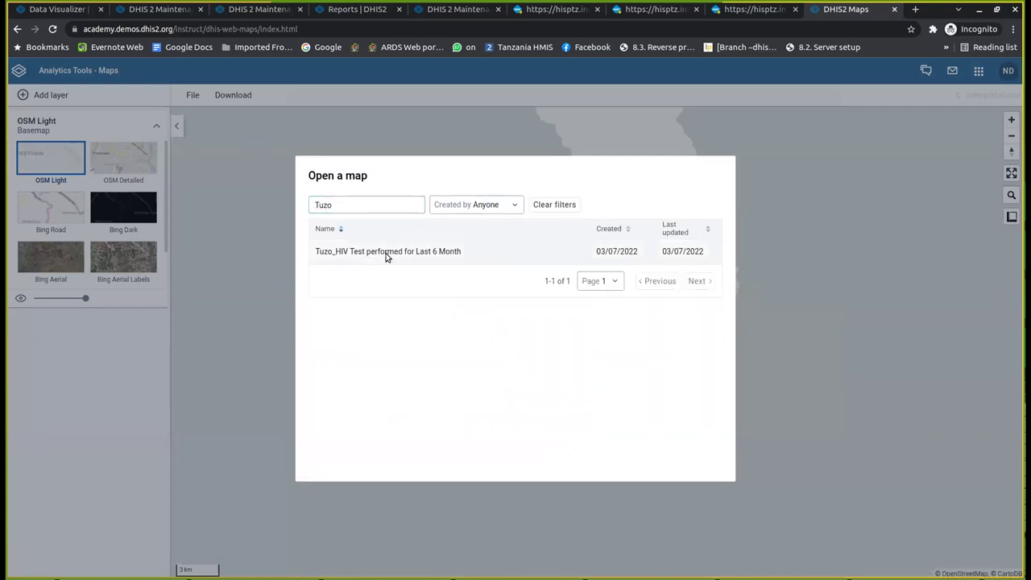
left_click(386, 253)
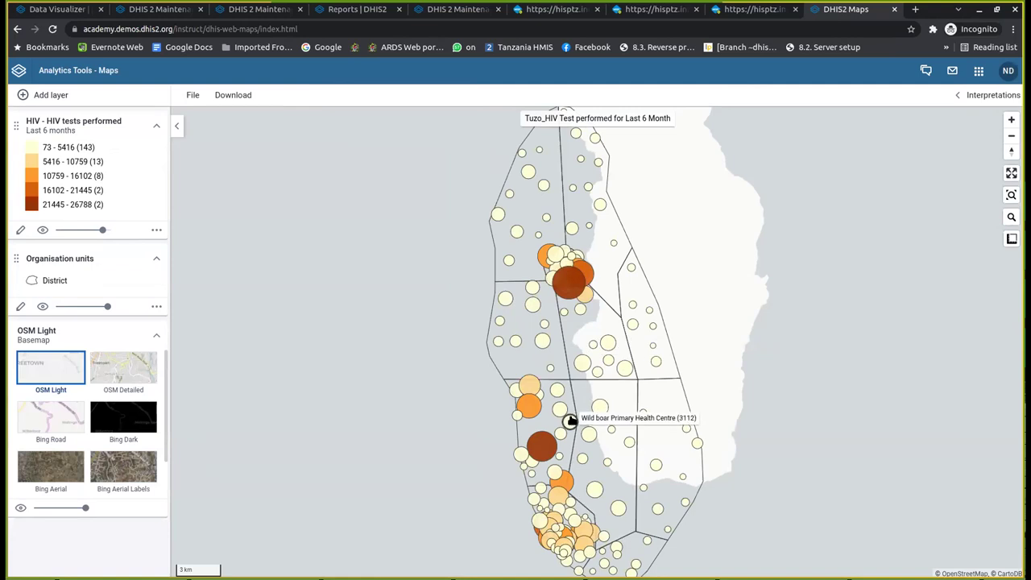
left_click_drag(569, 354, 523, 318)
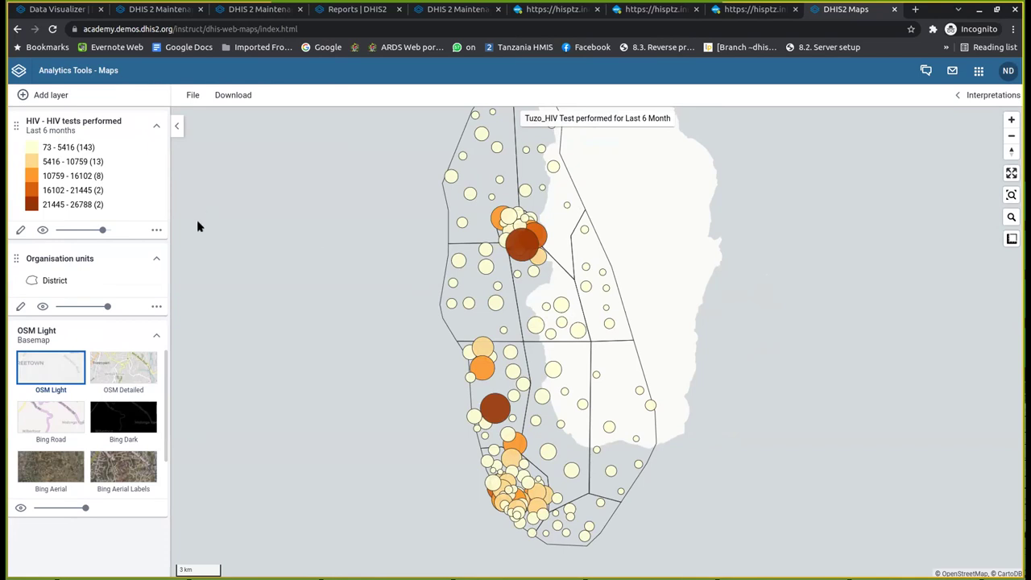
Show the HIV tests performed layer's data table, filter the Value column by >5000 and review the matching facilities
left_click(156, 230)
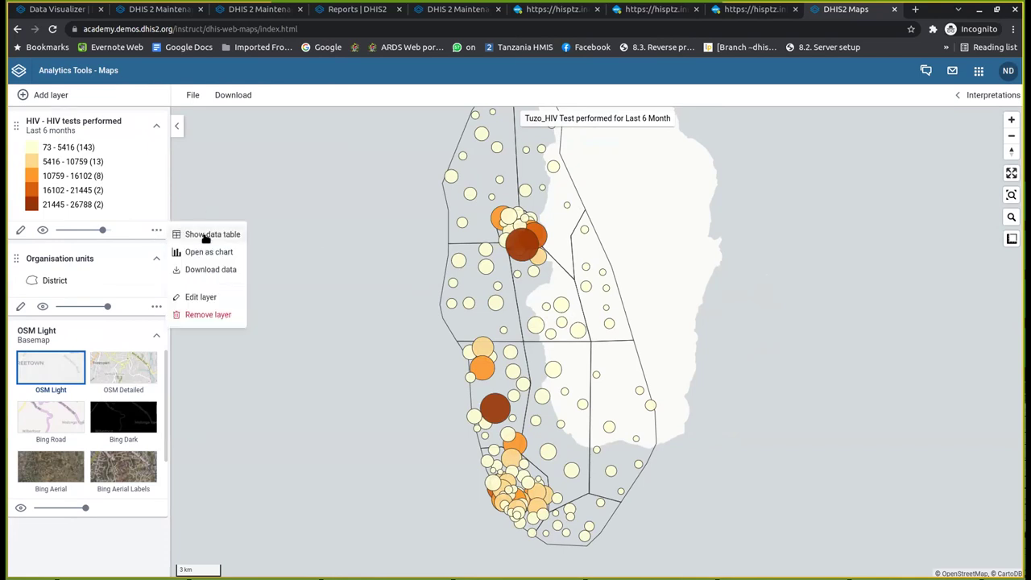
left_click(207, 234)
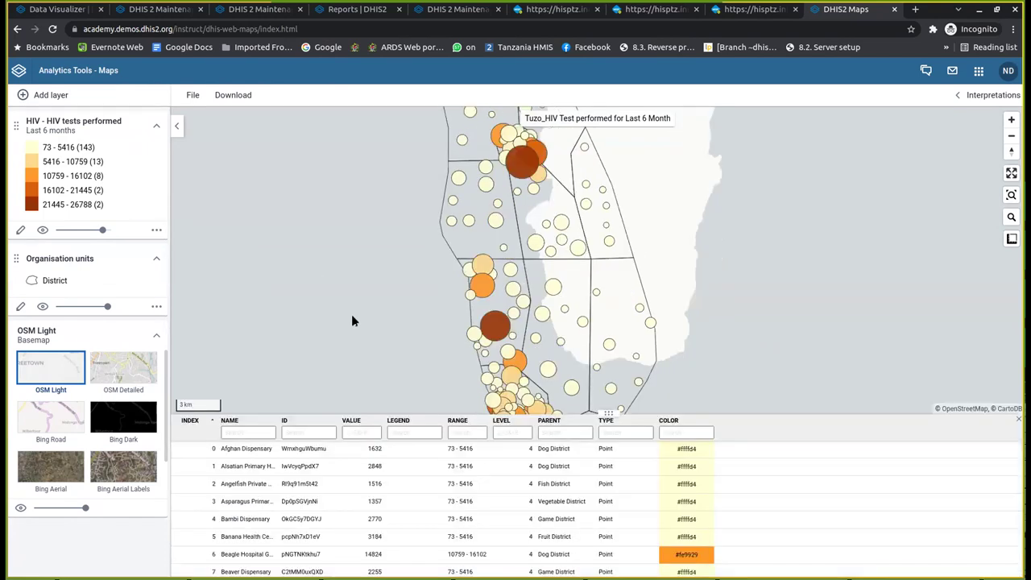
left_click(360, 433)
scroll(378, 517, "down", 1)
scroll(379, 518, "up", 1)
type(">50")
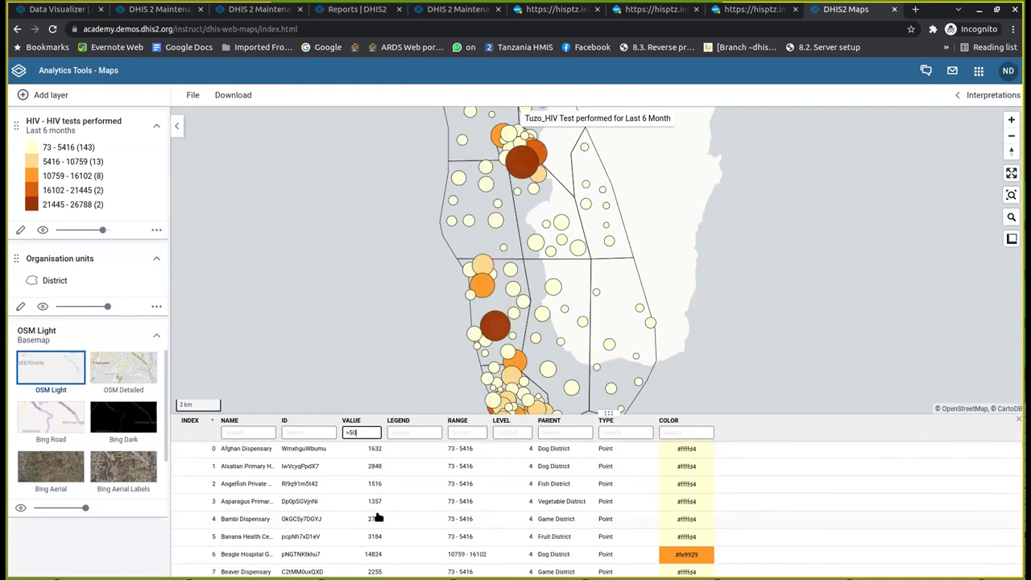
type("00")
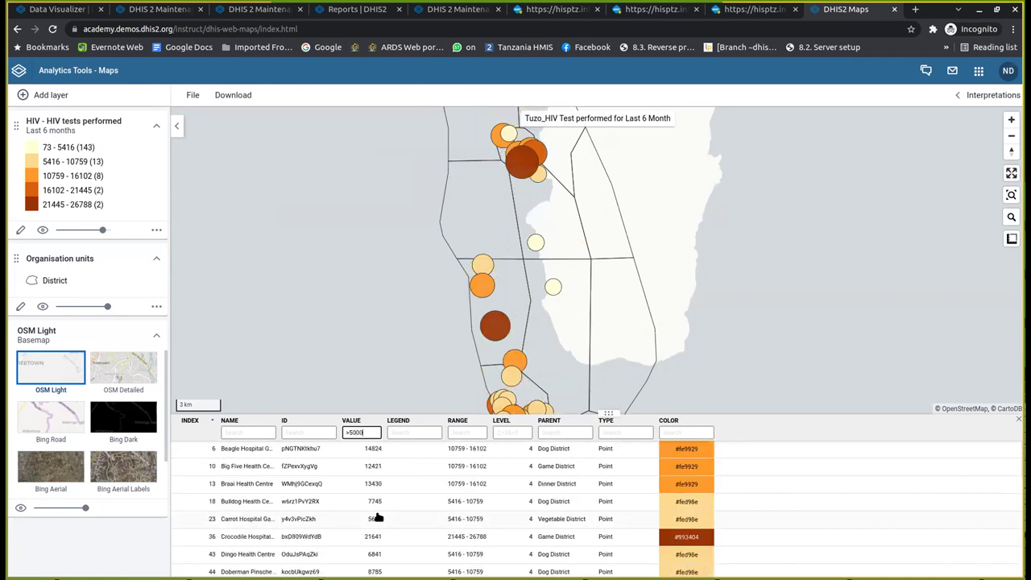
scroll(518, 509, "down", 3)
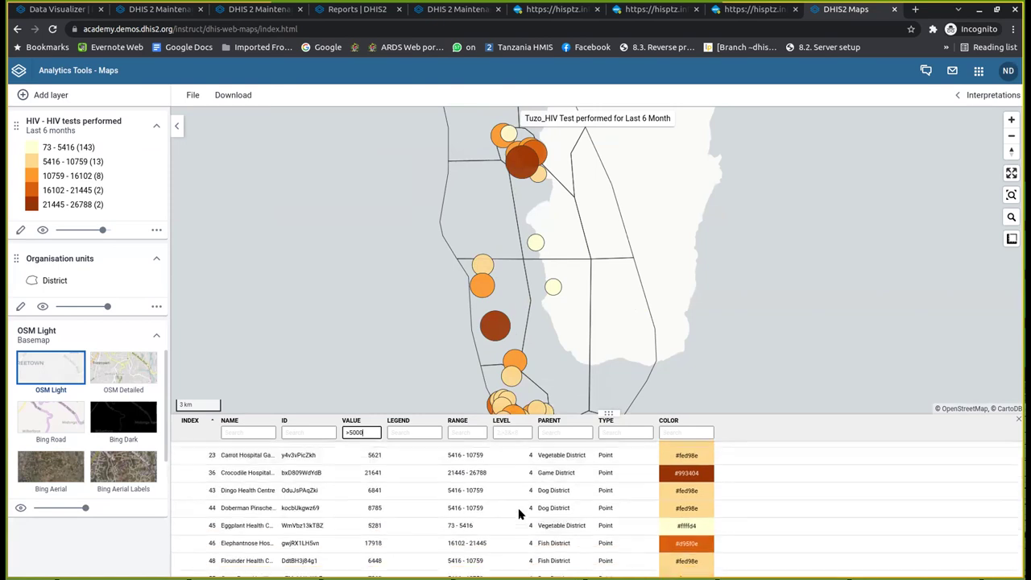
scroll(518, 513, "down", 2)
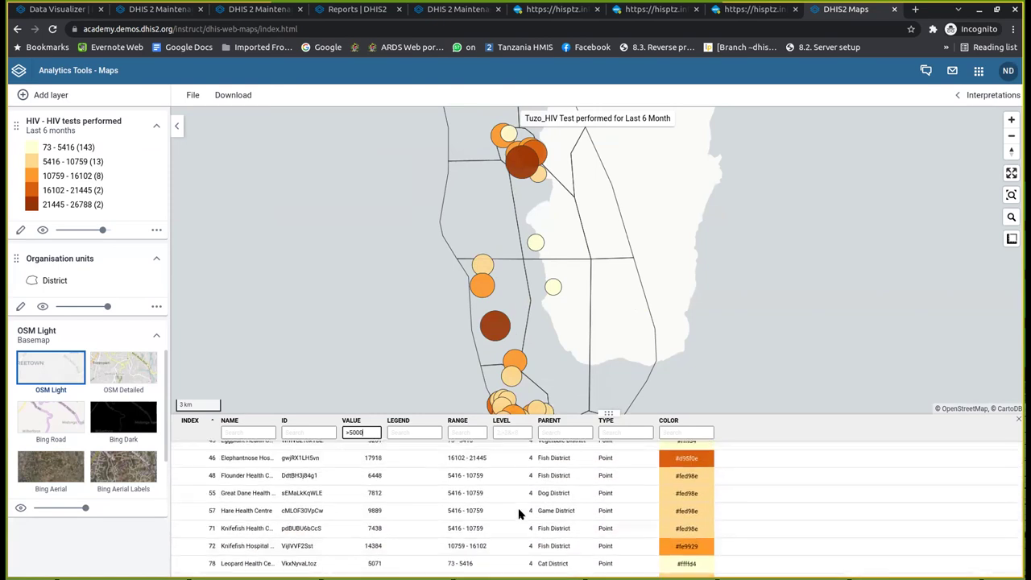
scroll(517, 512, "up", 4)
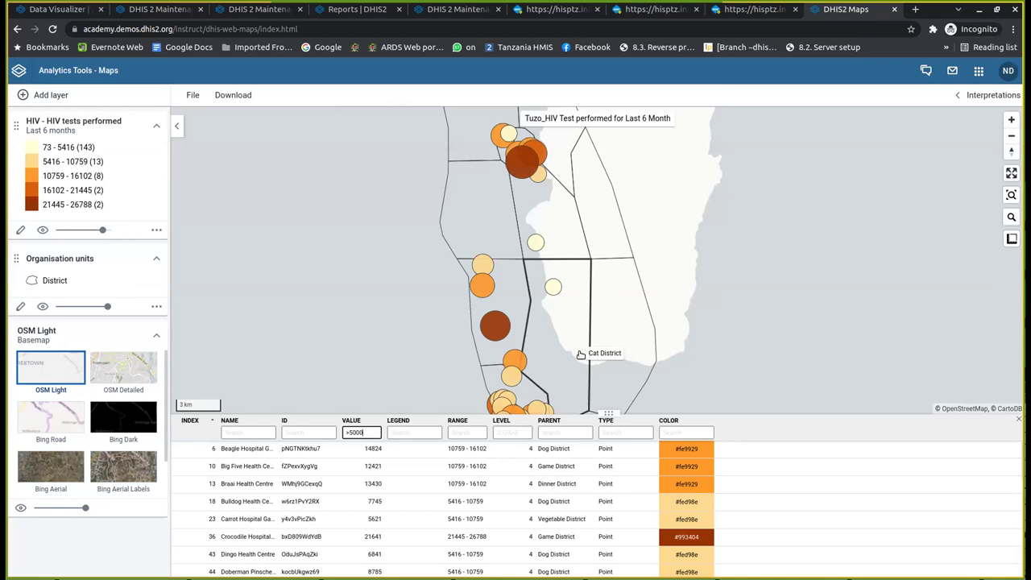
type("0&")
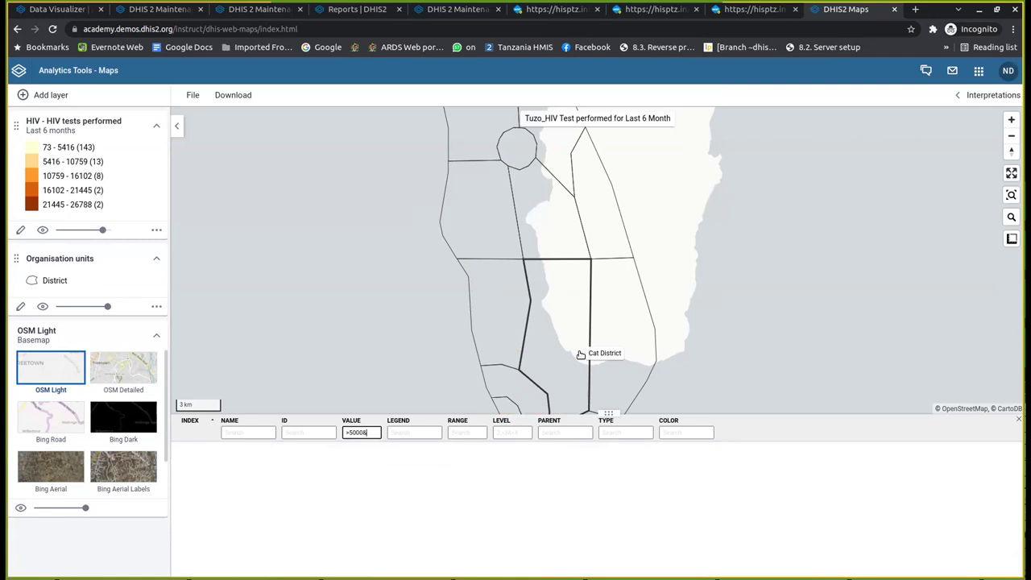
type("<")
key("BackSpace")
key("BackSpace")
key("BackSpace")
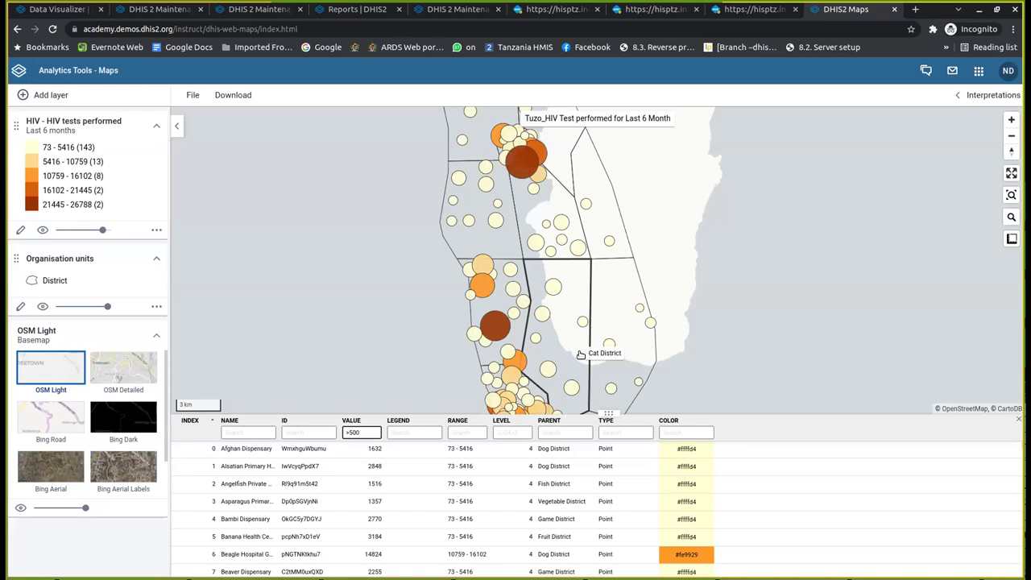
type("0")
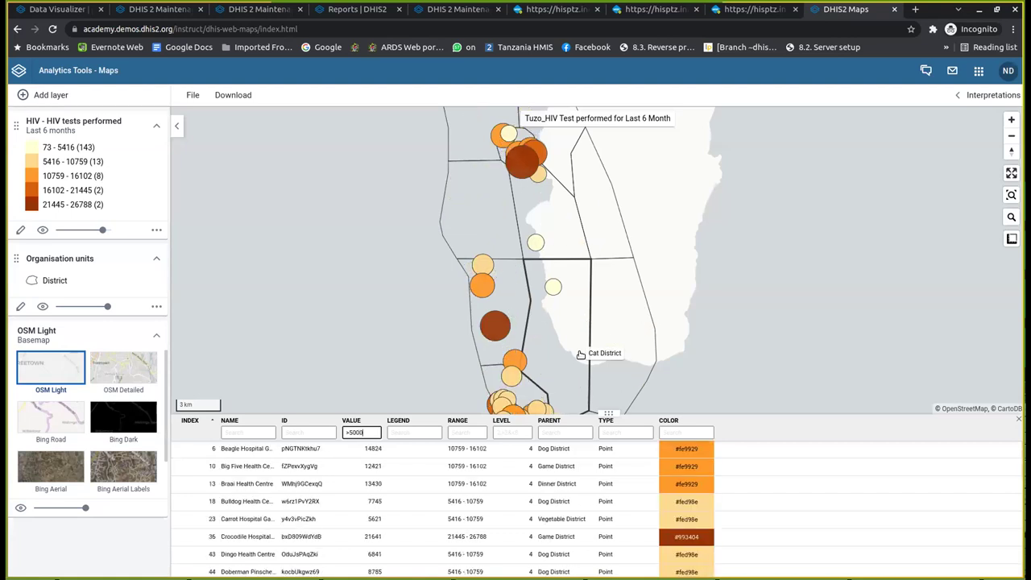
type(" &")
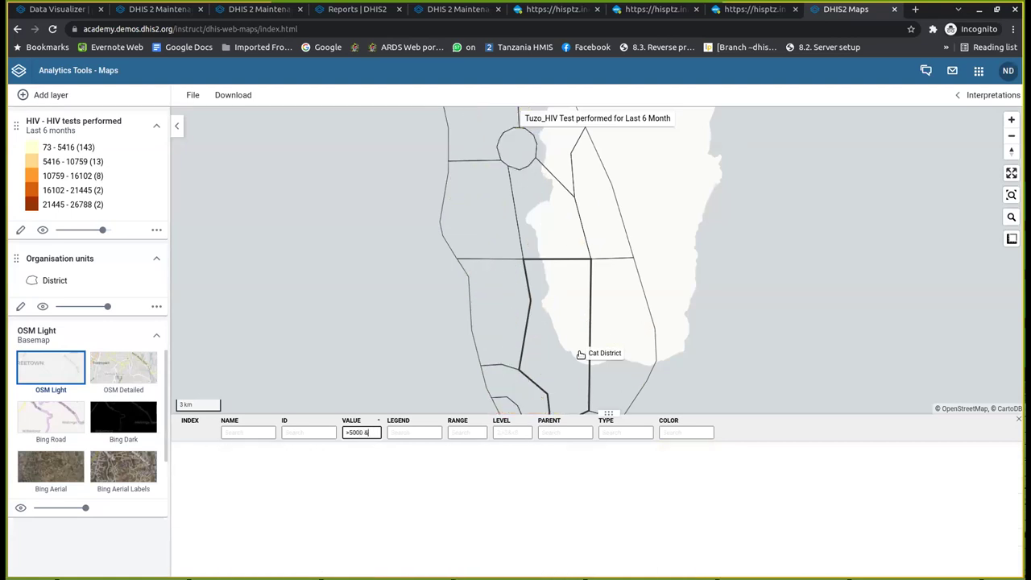
key("BackSpace")
key("BackSpace")
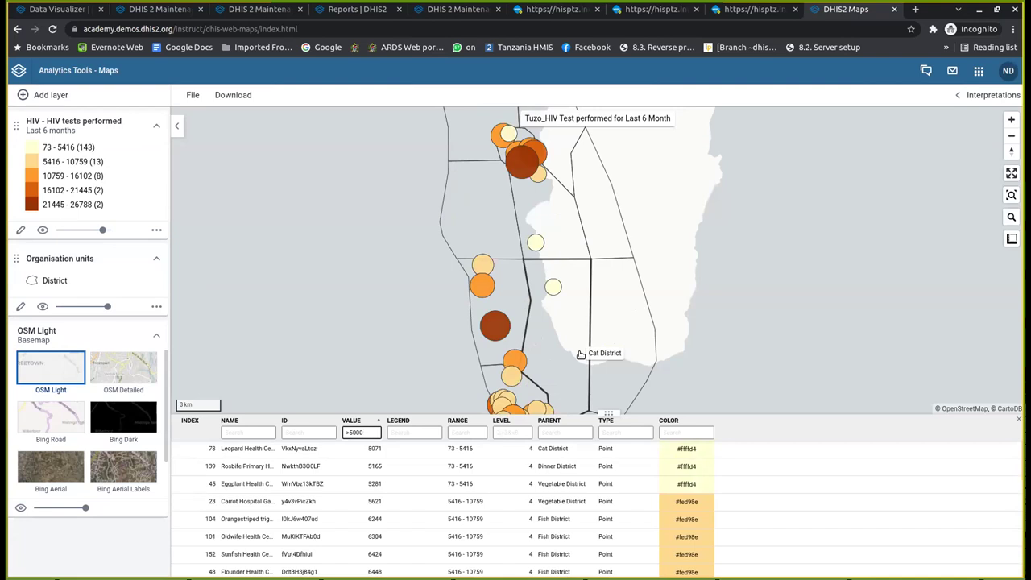
type("&")
key("BackSpace")
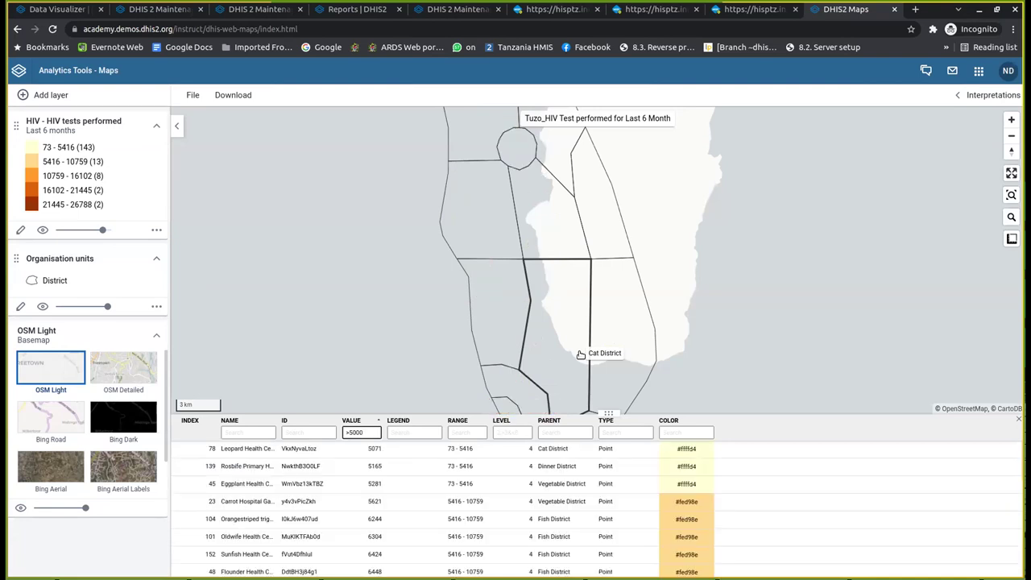
Extend the data table's Value filter to >5000&>15000
type("&")
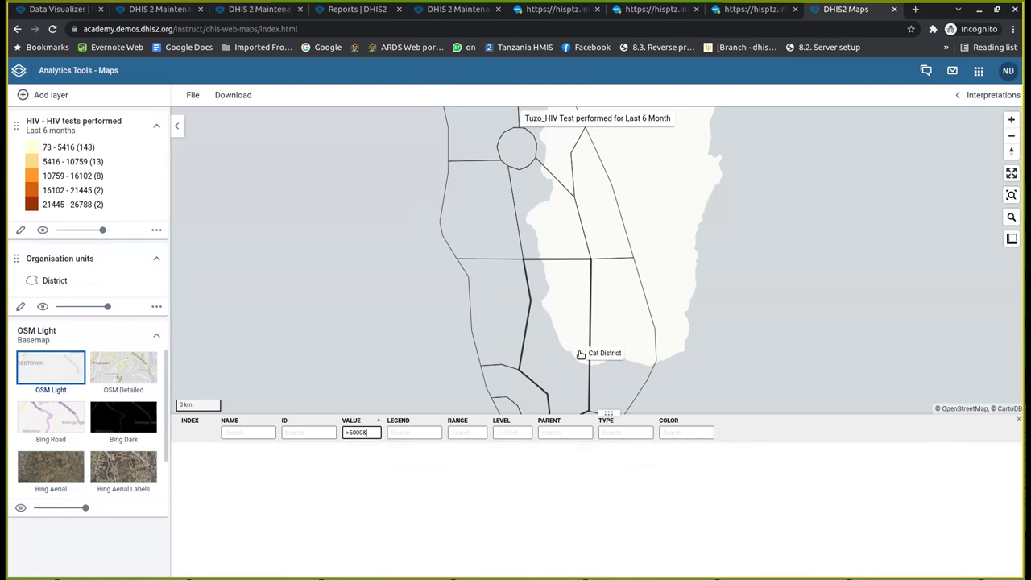
type("<")
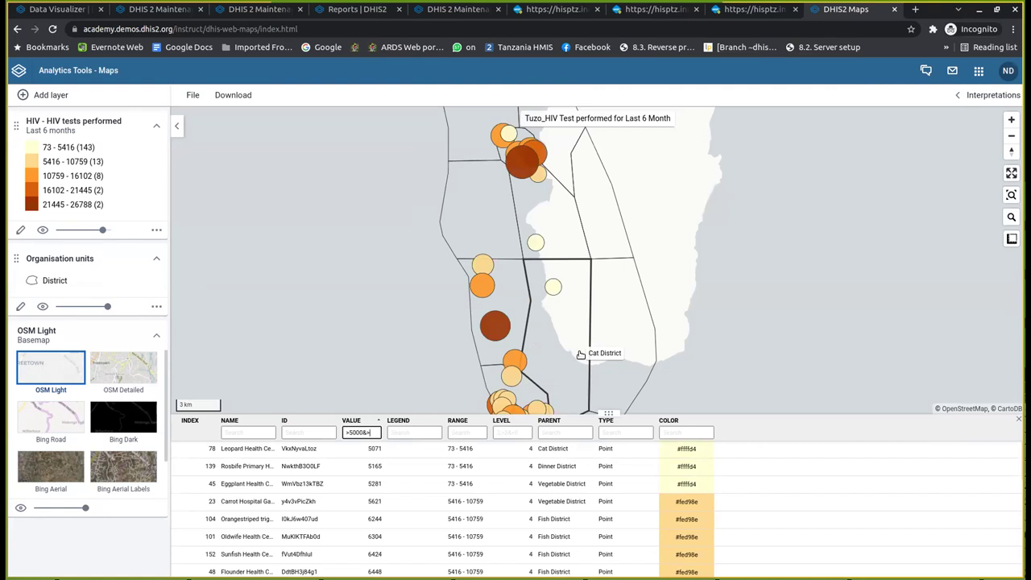
type("15000")
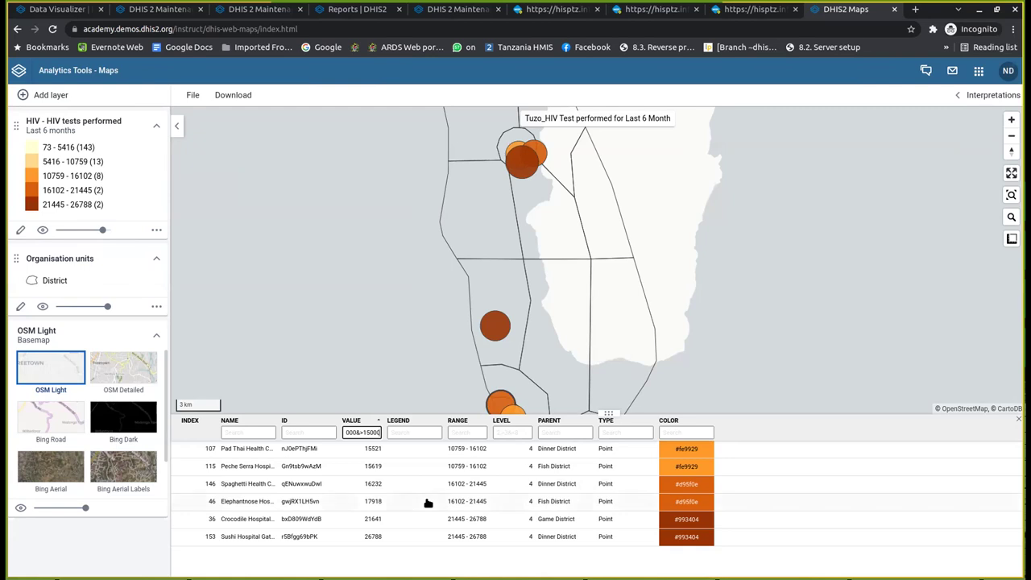
Replace the Value column's combined filter with >20000
key("BackSpace")
key("BackSpace")
key("BackSpace")
key("BackSpace")
key("BackSpace")
key("BackSpace")
key("BackSpace")
key("BackSpace")
key("BackSpace")
key("BackSpace")
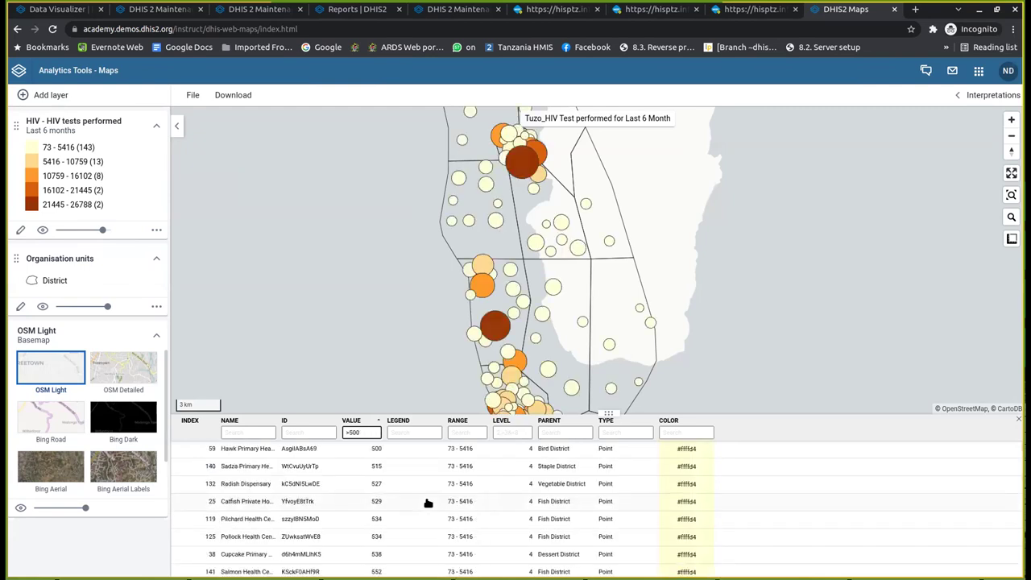
key("BackSpace")
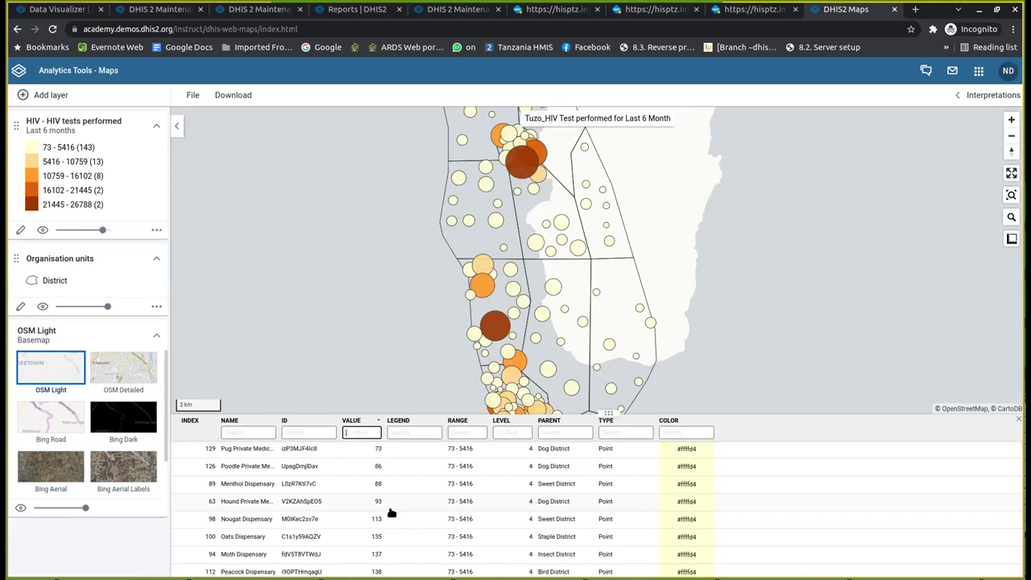
type(">200")
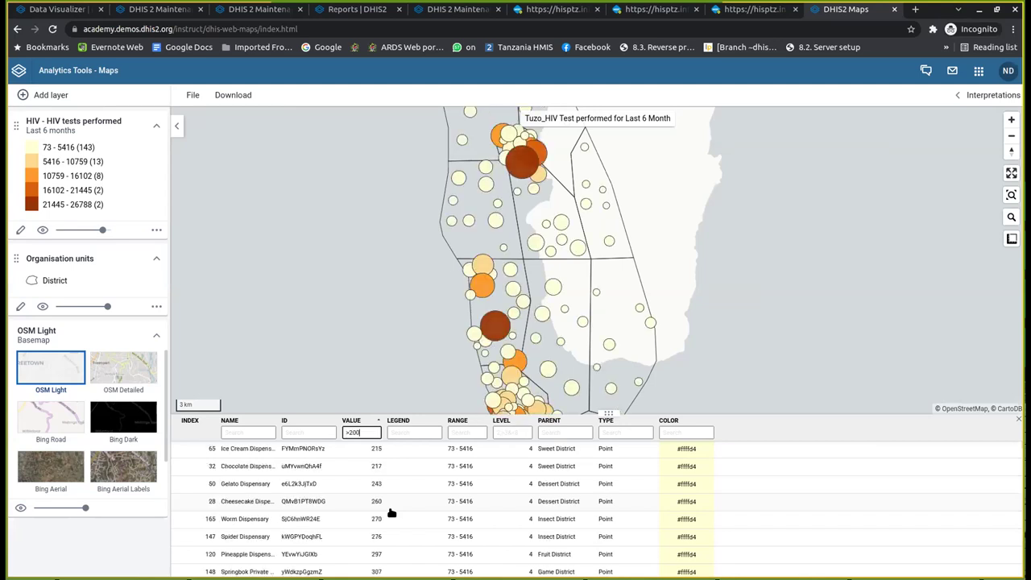
type("00")
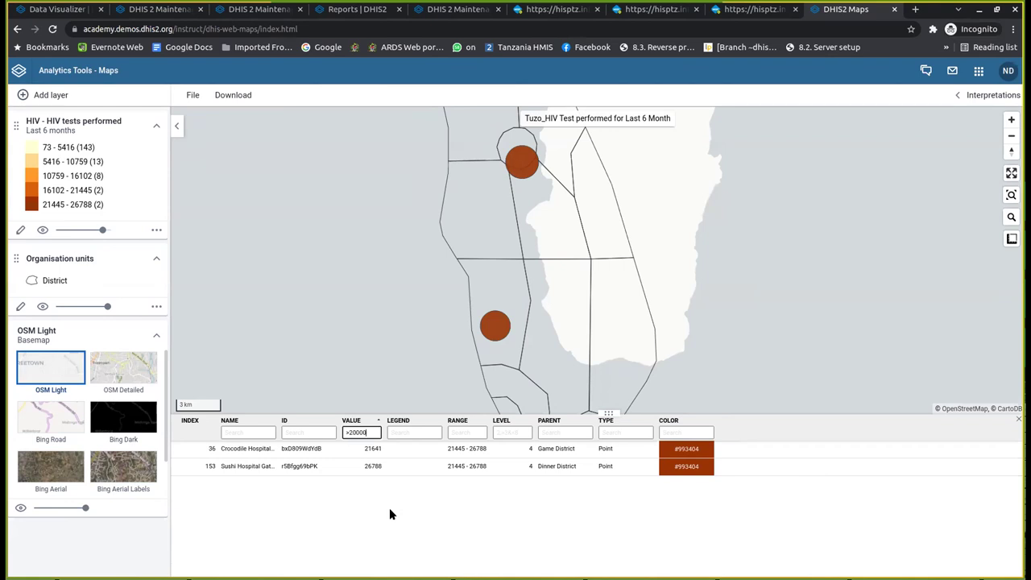
Clear the Value filter so the data table and map include every facility again
key("BackSpace")
key("BackSpace")
key("BackSpace")
key("BackSpace")
key("BackSpace")
key("BackSpace")
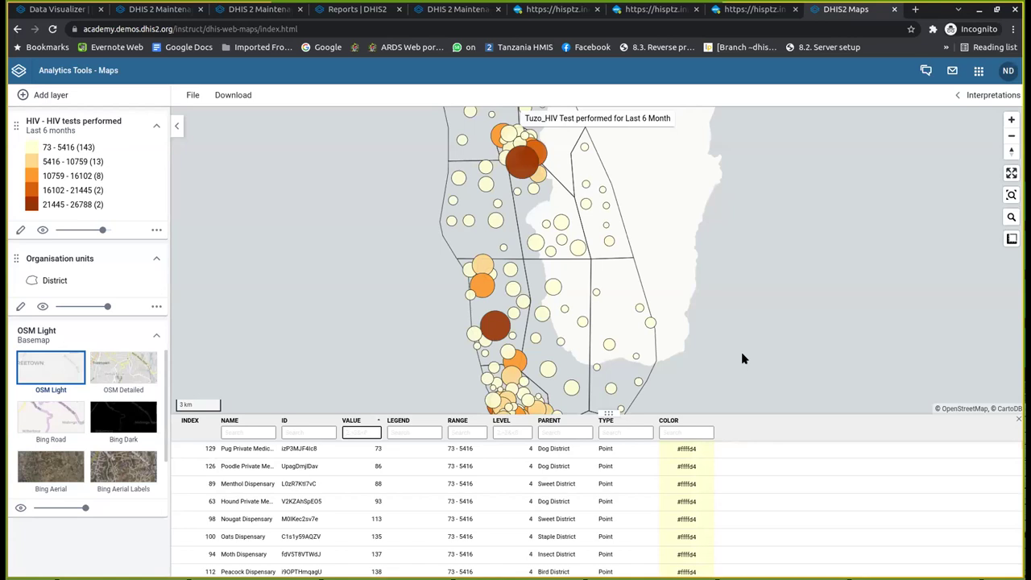
Examine the GeoJSON data download option for the HIV tests performed layer and cancel the download
left_click(156, 230)
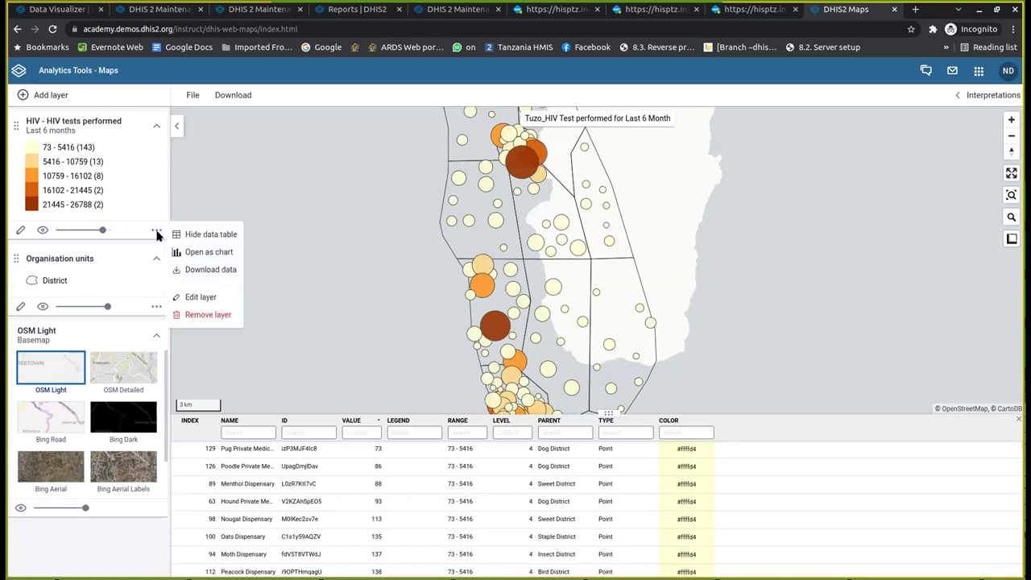
left_click(210, 271)
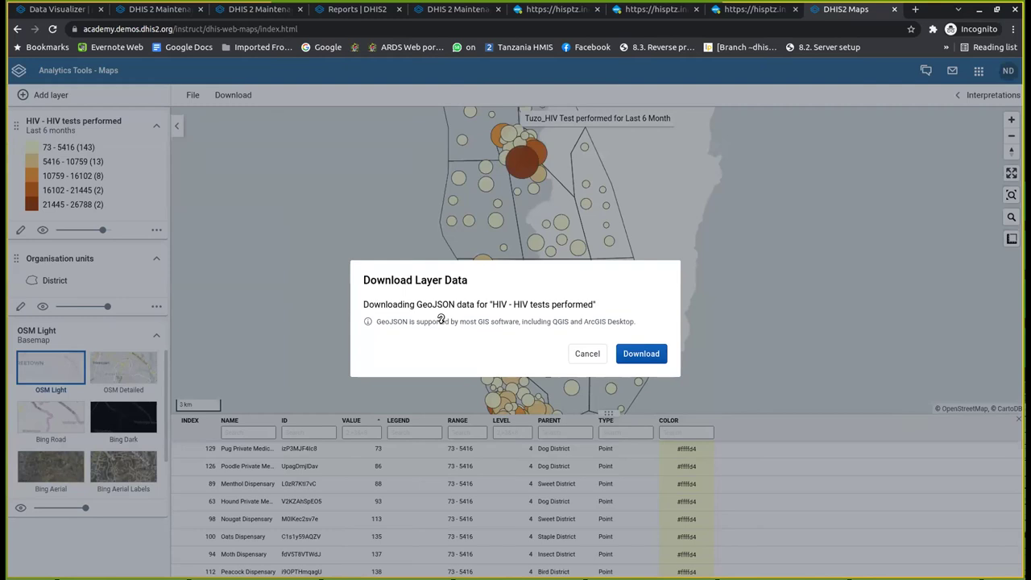
left_click(583, 351)
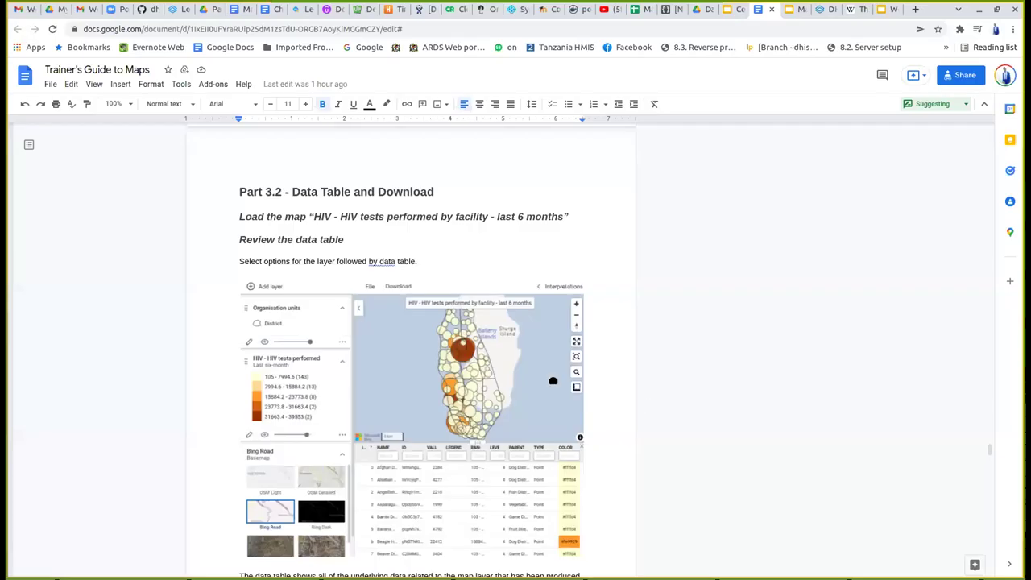
Switch to the Trainer's Guide to Maps document and read Part 3.2 on the data table and download
scroll(490, 376, "down", 1)
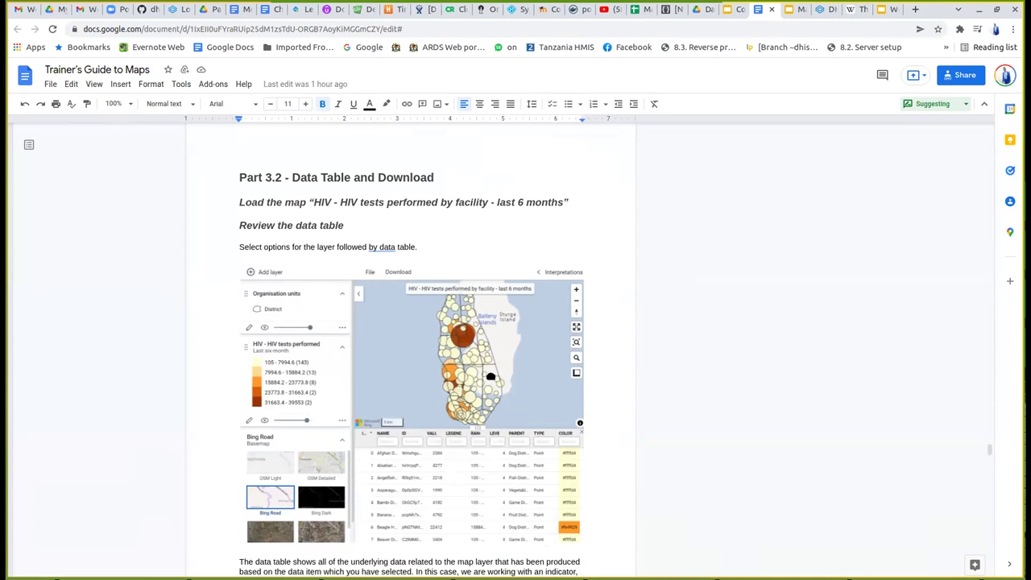
scroll(490, 376, "down", 1)
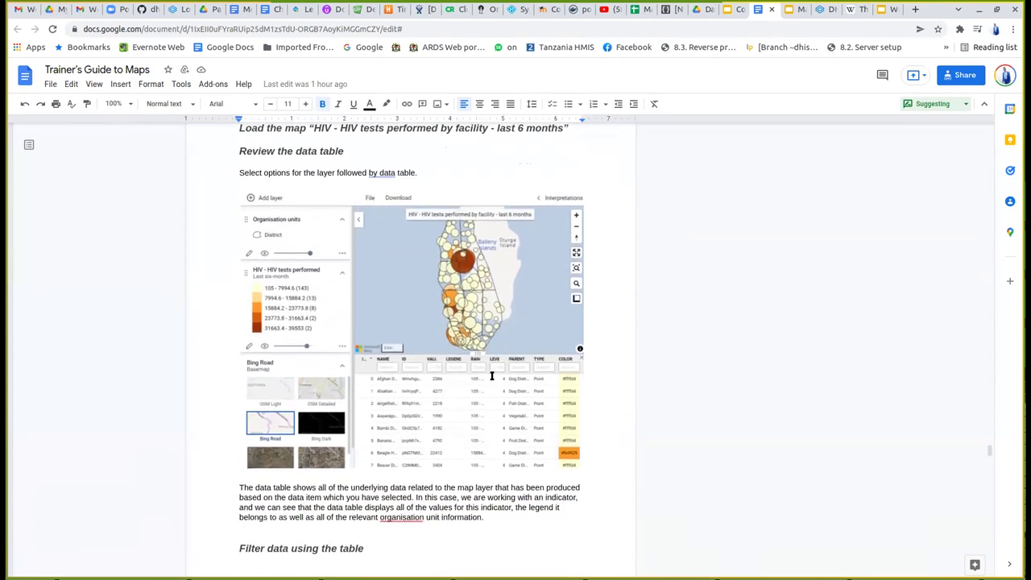
Read the guide's section on filtering data using the table, highlighting the value column examples >5000 and >5000&<15000
scroll(491, 376, "down", 1)
scroll(491, 376, "down", 3)
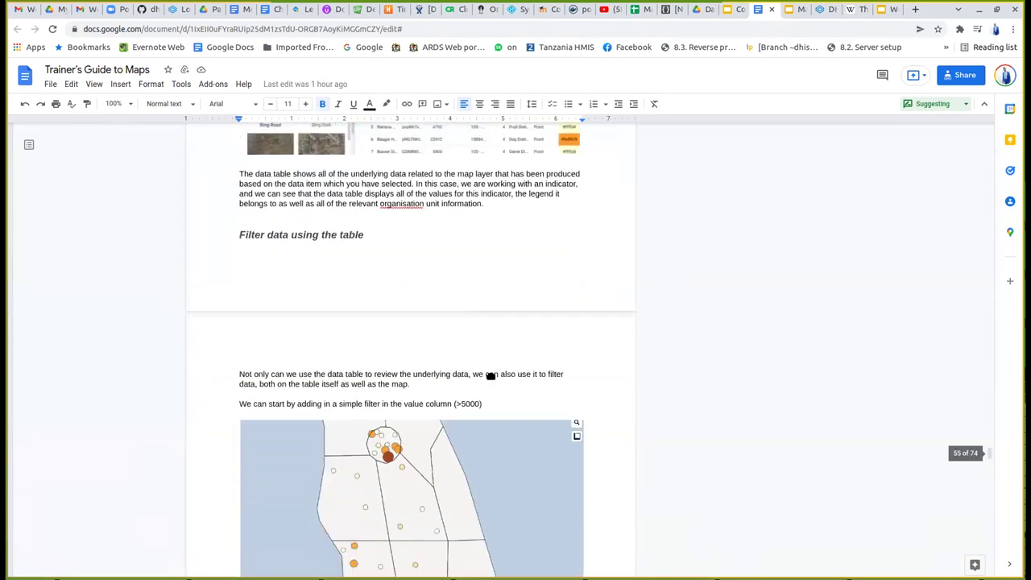
scroll(491, 376, "down", 1)
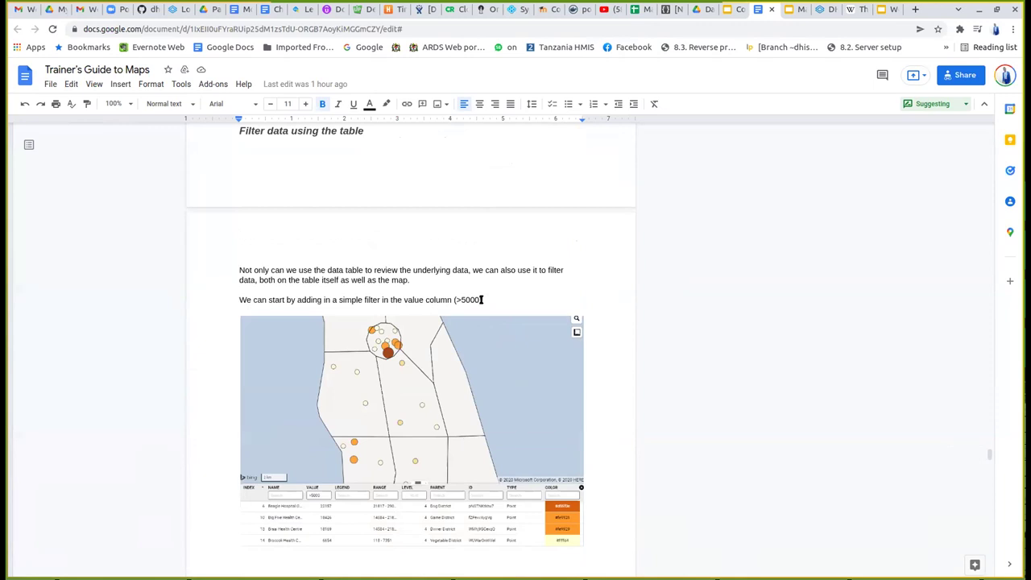
left_click_drag(483, 300, 385, 300)
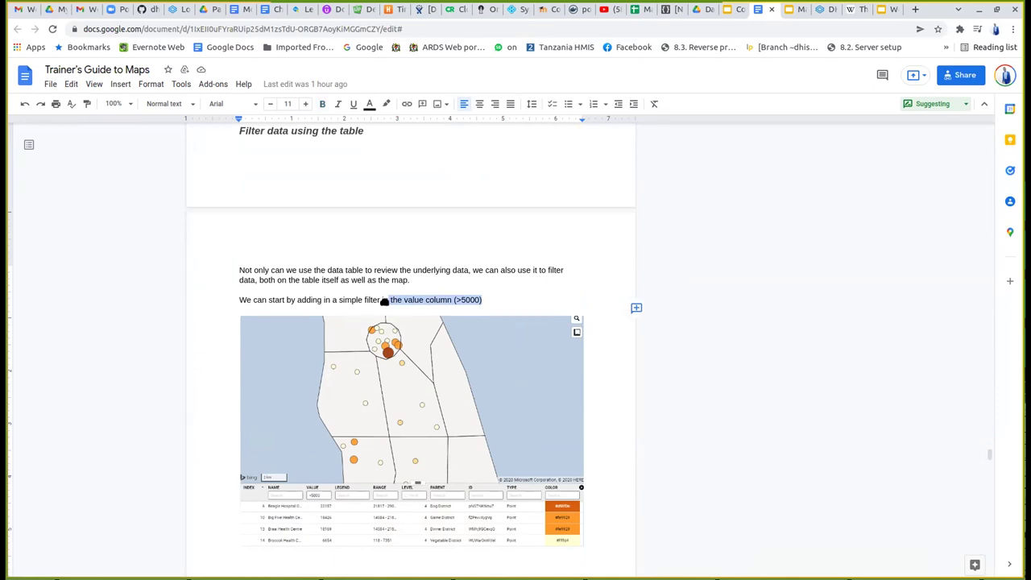
scroll(385, 300, "down", 6)
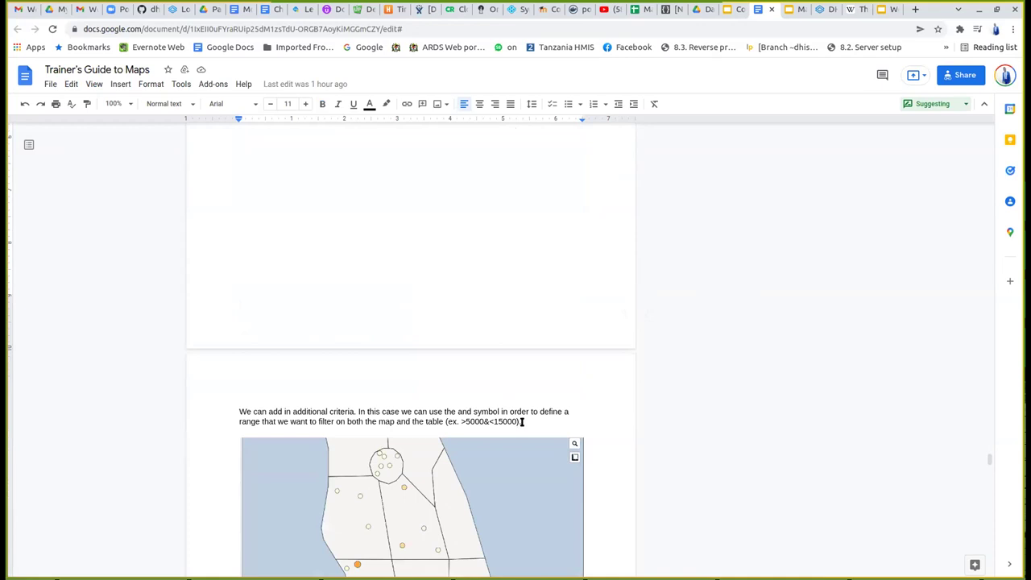
left_click_drag(522, 421, 463, 421)
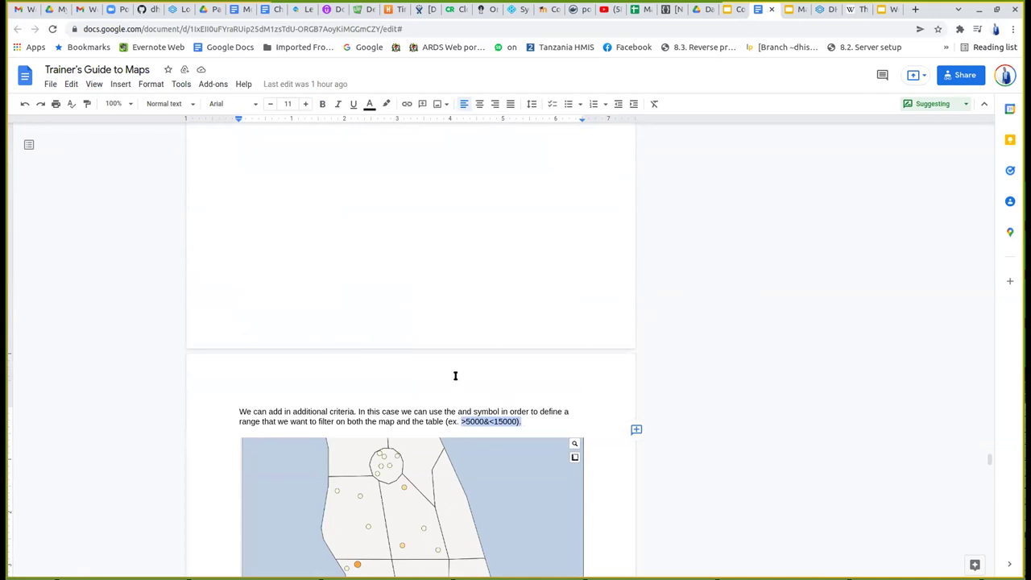
Go back through the guide's filtering instructions to the "Review the data table" section and examine its example map and table
scroll(455, 375, "down", 5)
scroll(454, 376, "up", 10)
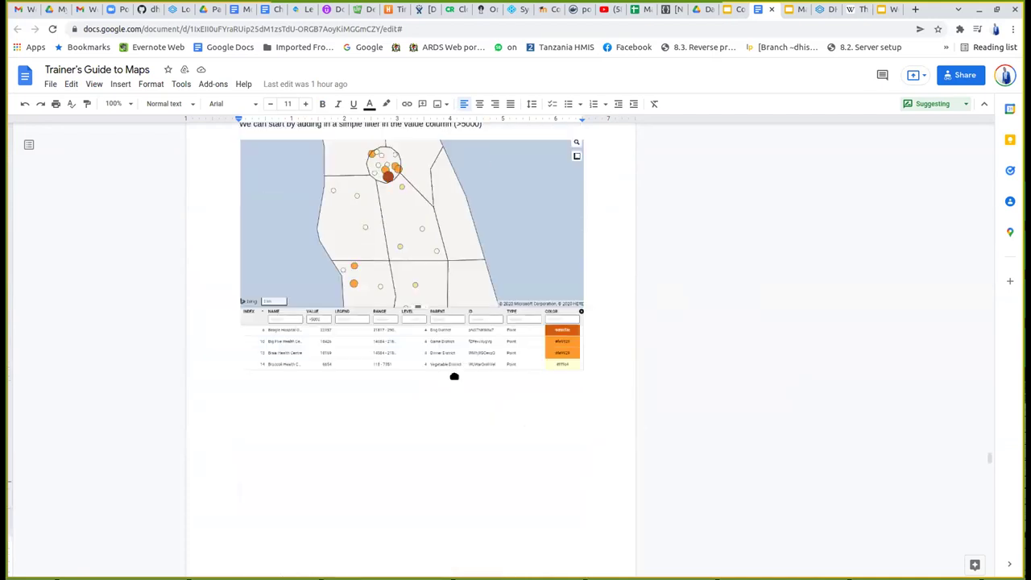
scroll(455, 376, "up", 1)
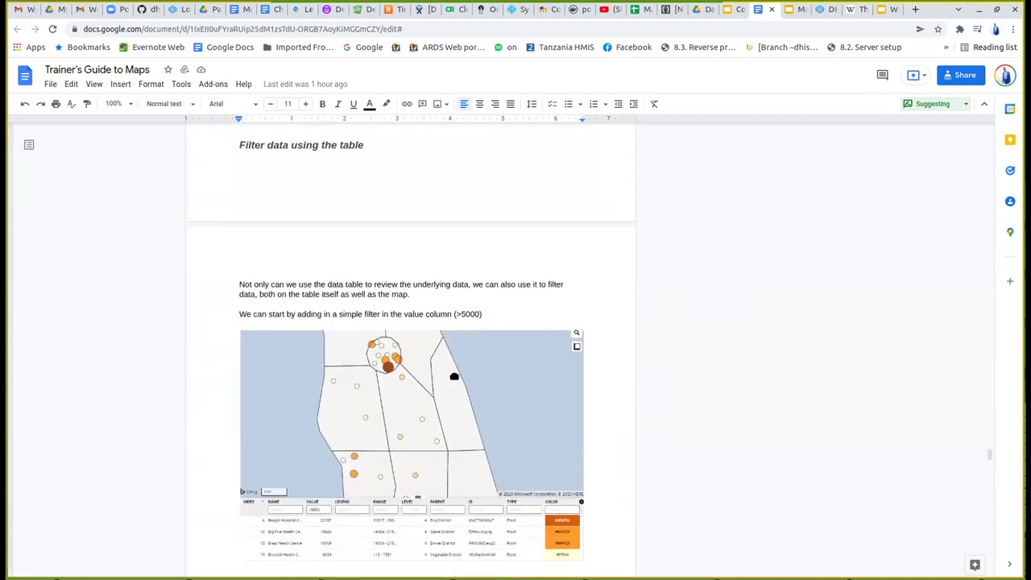
scroll(454, 376, "down", 1)
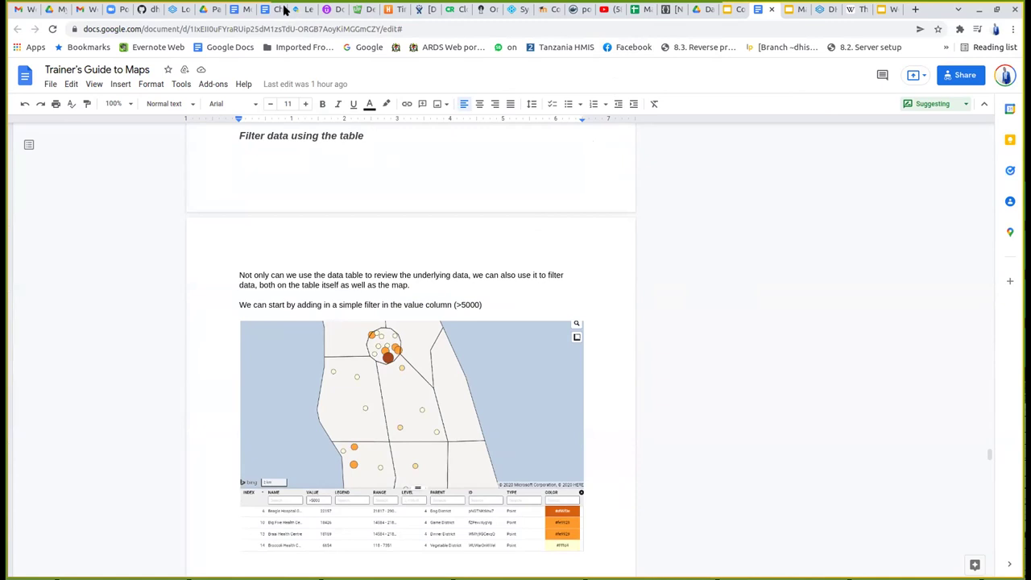
scroll(384, 172, "up", 3)
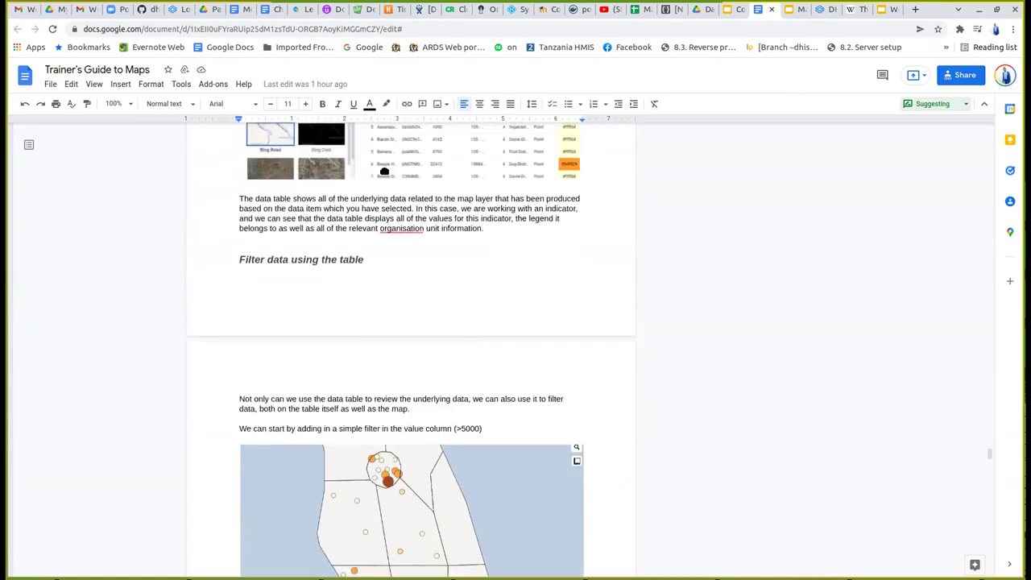
scroll(384, 171, "up", 2)
scroll(384, 171, "up", 1)
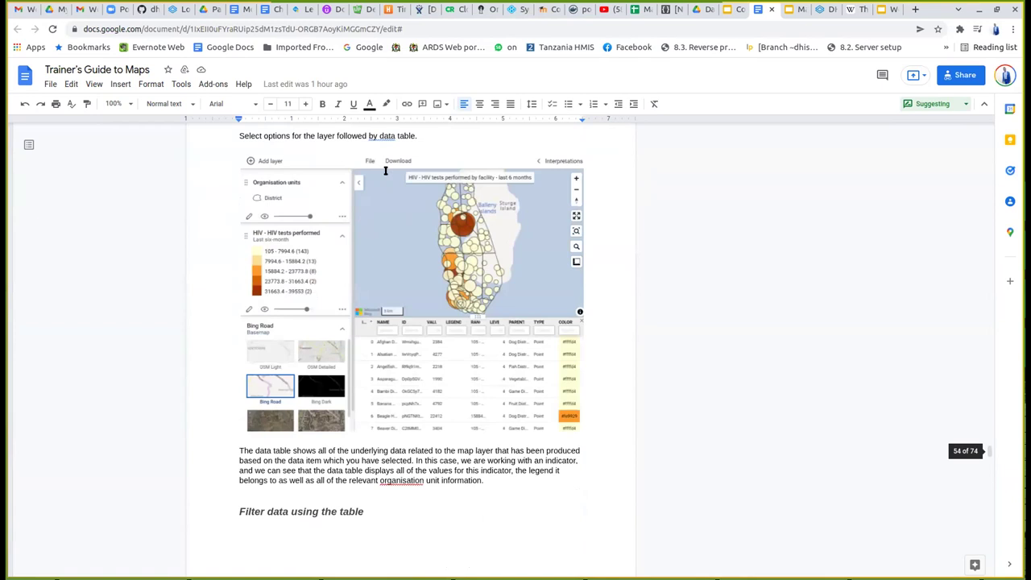
scroll(384, 172, "up", 1)
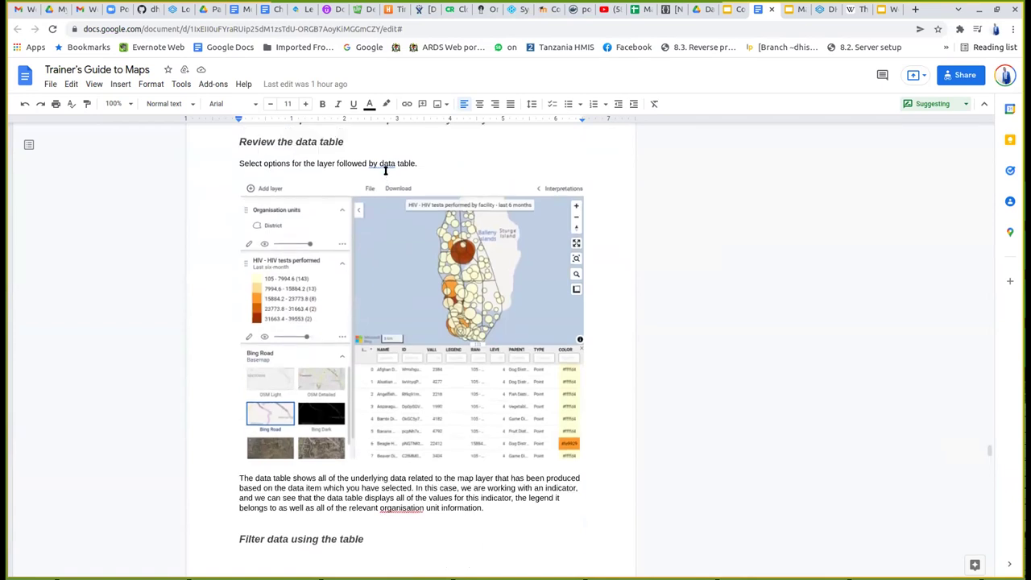